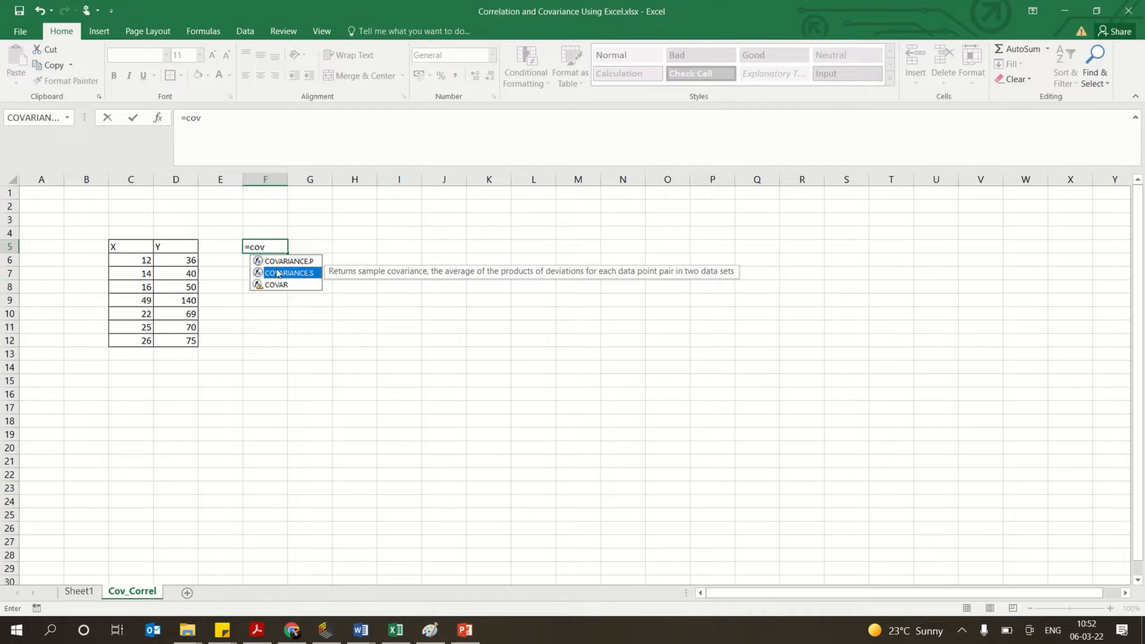
Step: Calculate the sample covariance of the X and Y data in cell F5 with COVARIANCE.S over C6:C12 and D6:D12
click(279, 285)
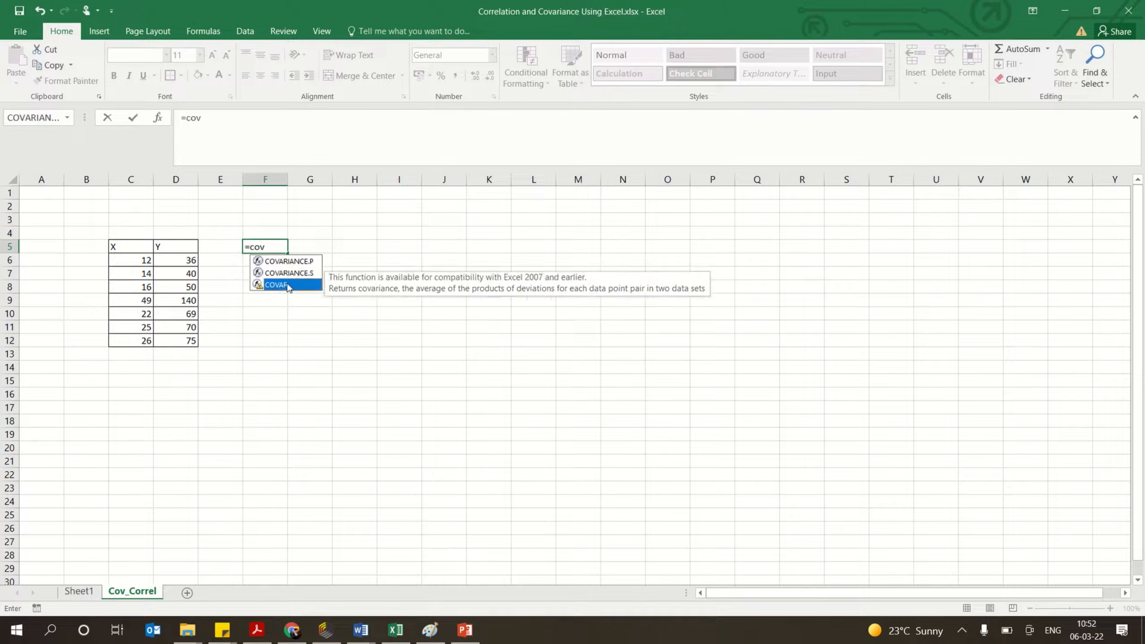
click(291, 273)
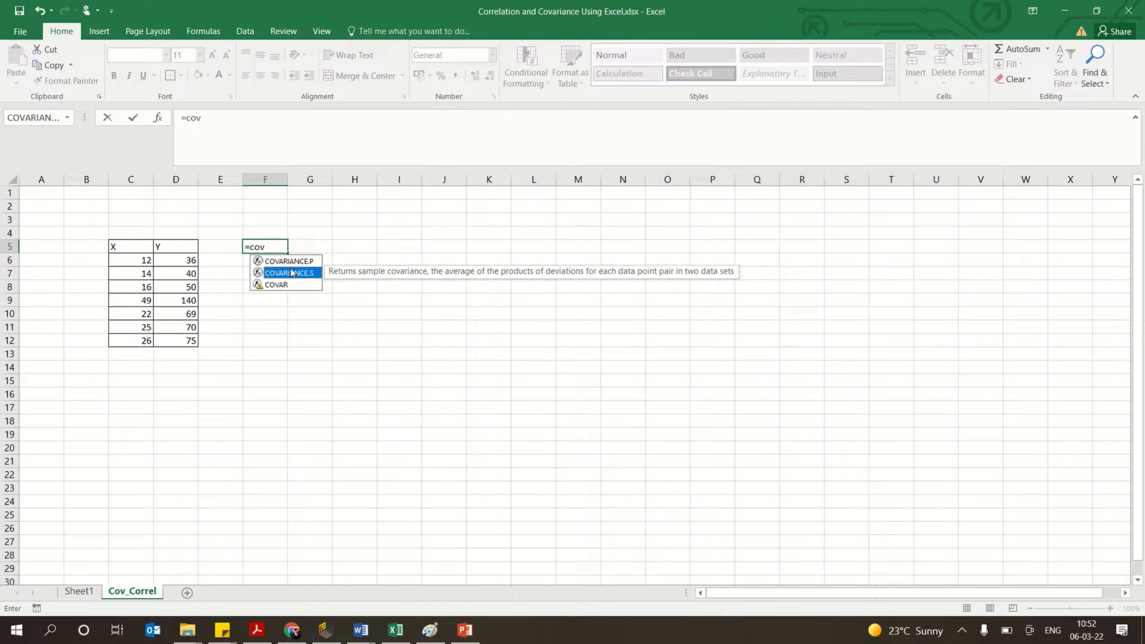
click(292, 262)
click(289, 274)
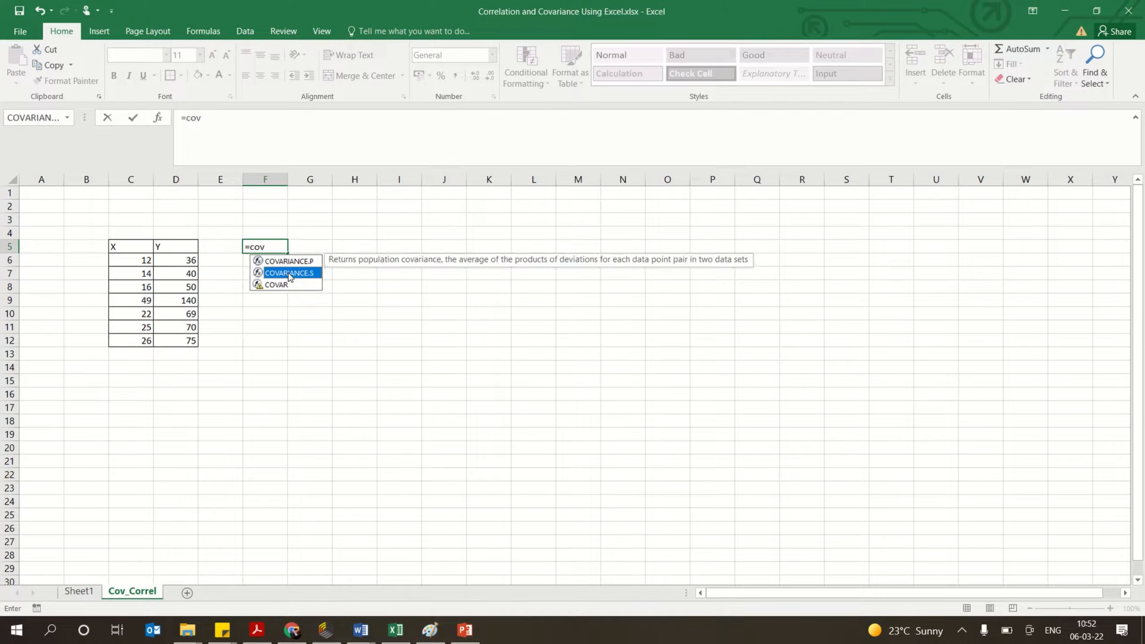
double_click(289, 273)
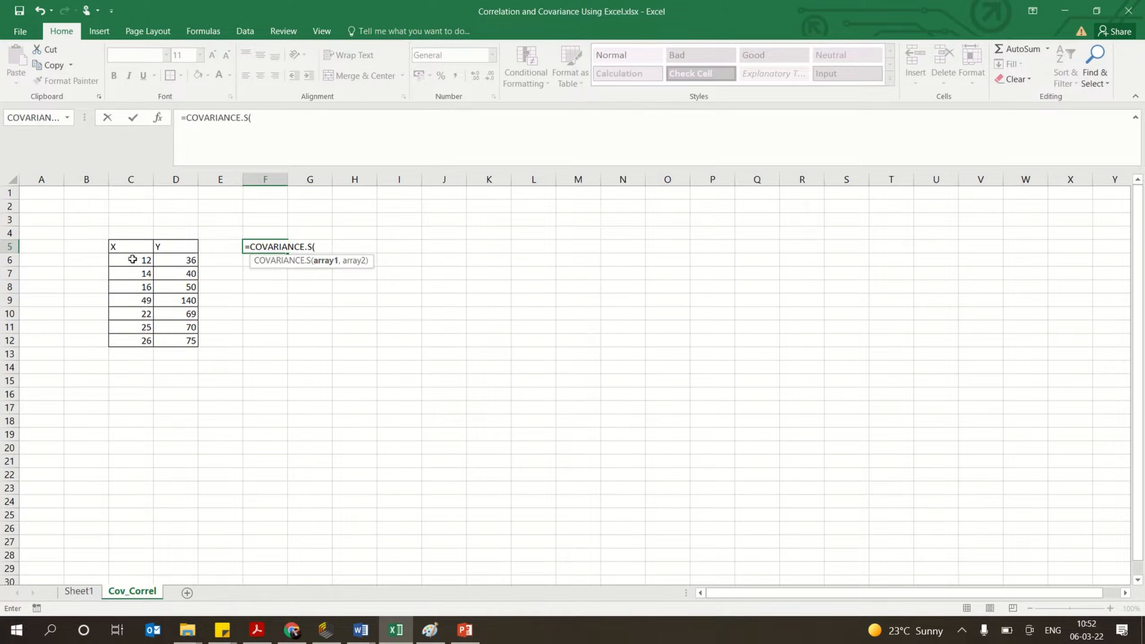
drag(128, 260, 131, 350)
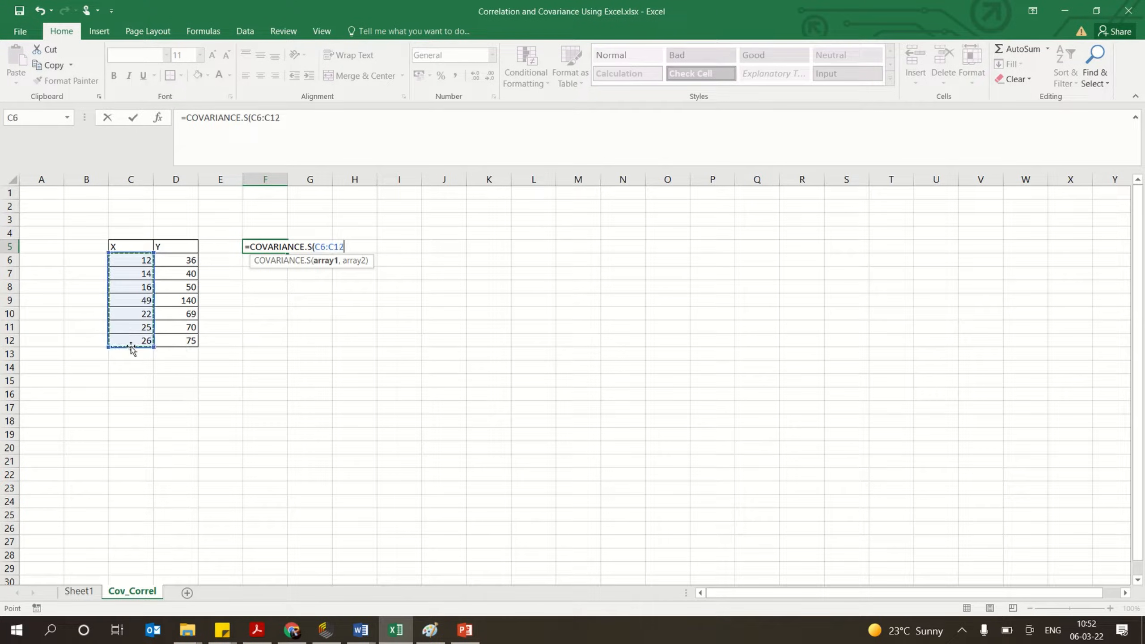
text(,)
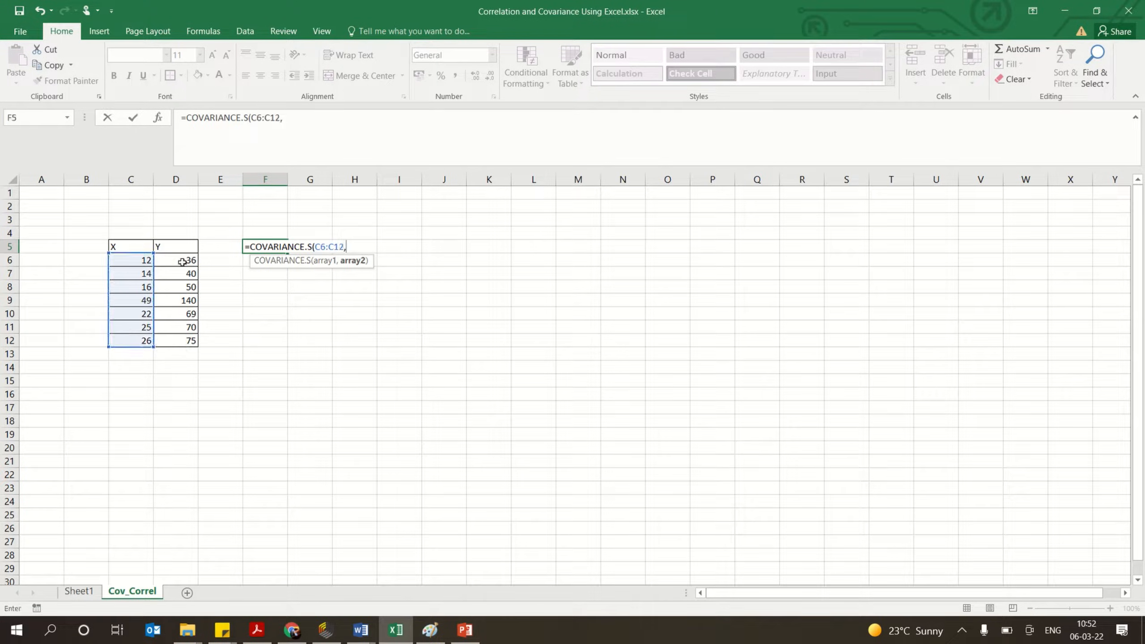
drag(182, 262, 188, 341)
key(Return)
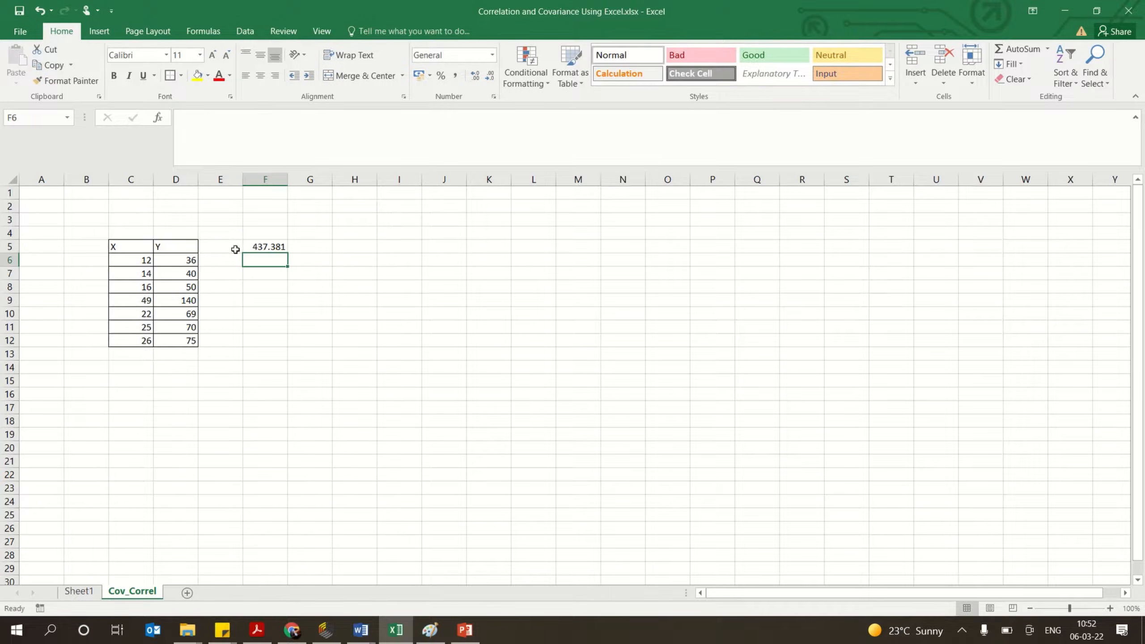
Step: Label cell E5 "cov" and cell E7 "corr"
click(234, 250)
text(co)
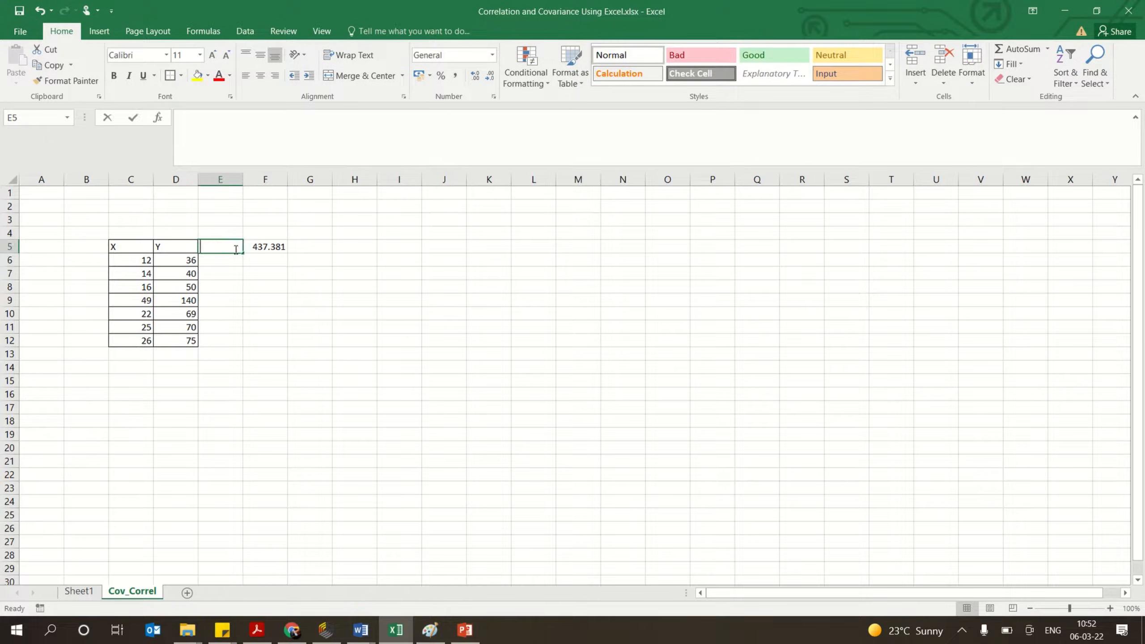
text(v)
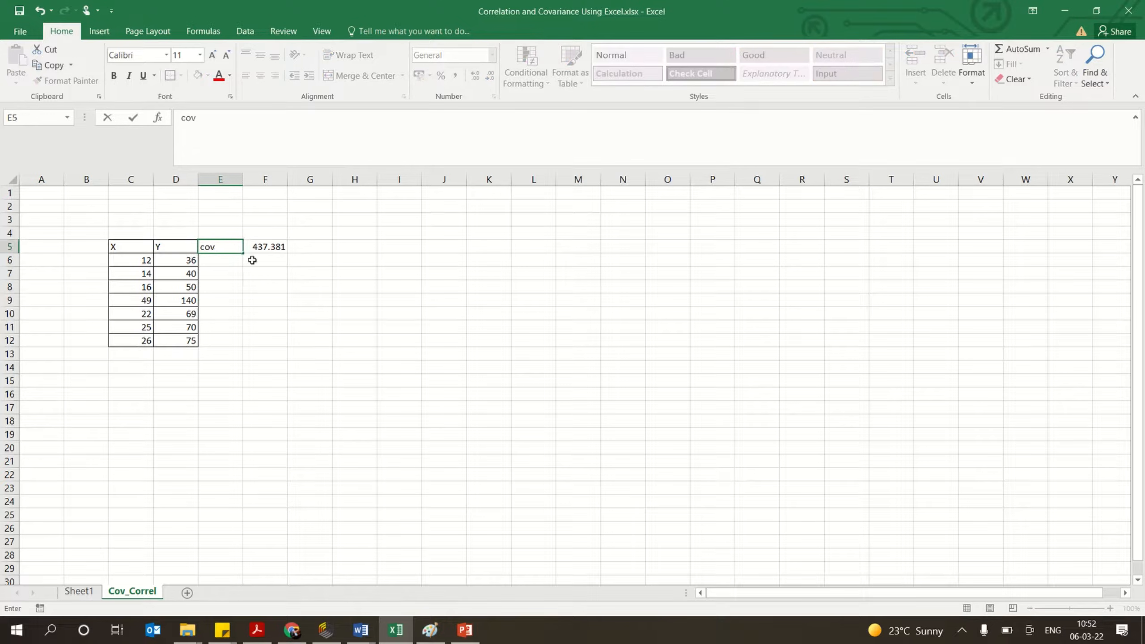
click(224, 275)
text(co)
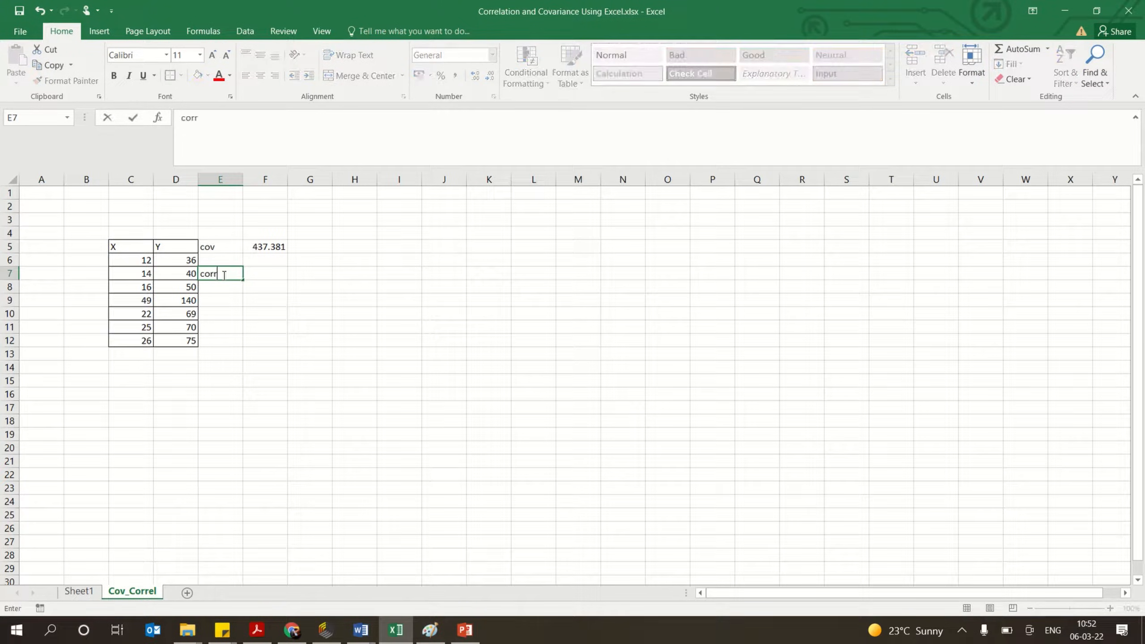
text(rr)
Step: Calculate the correlation coefficient of X and Y in cell F7 with CORREL over C6:C12 and D6:D12
click(268, 275)
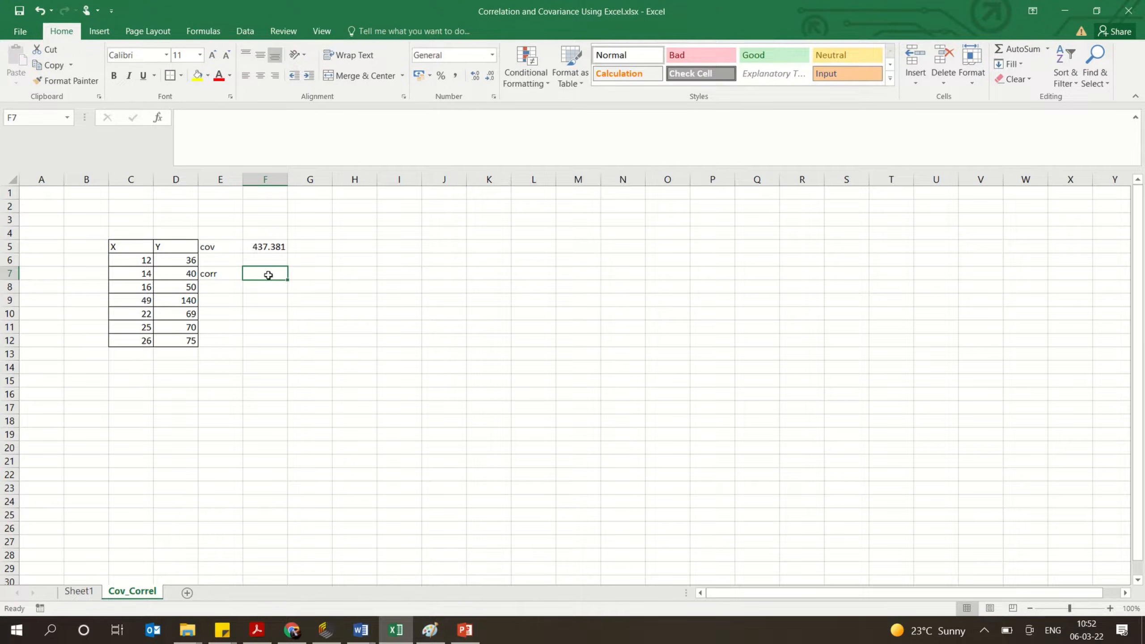
text(=cor)
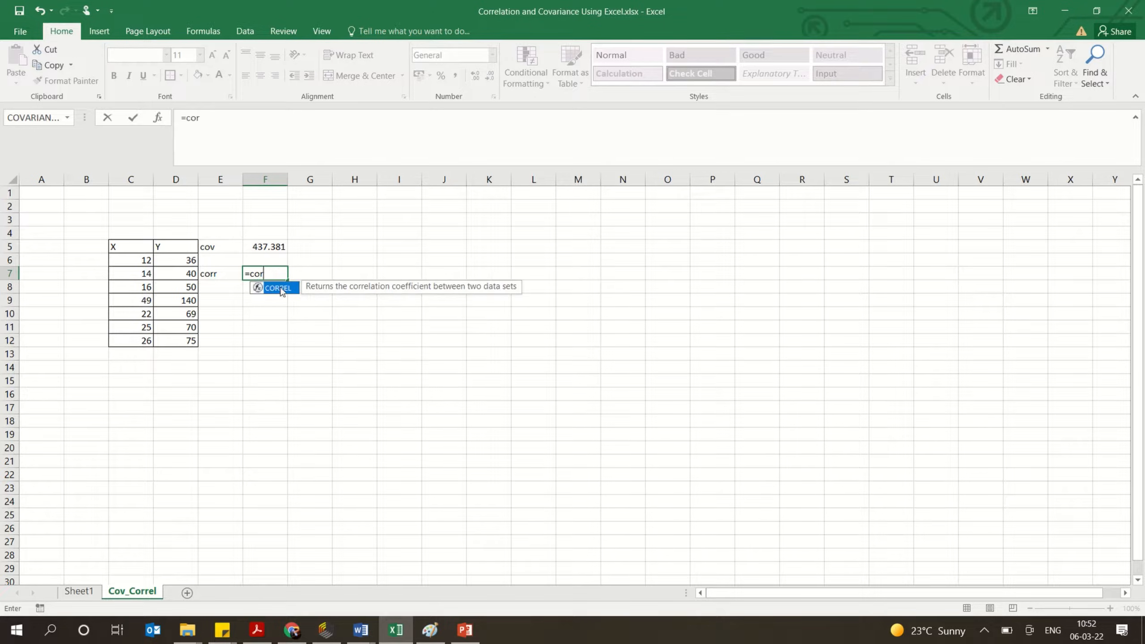
double_click(278, 288)
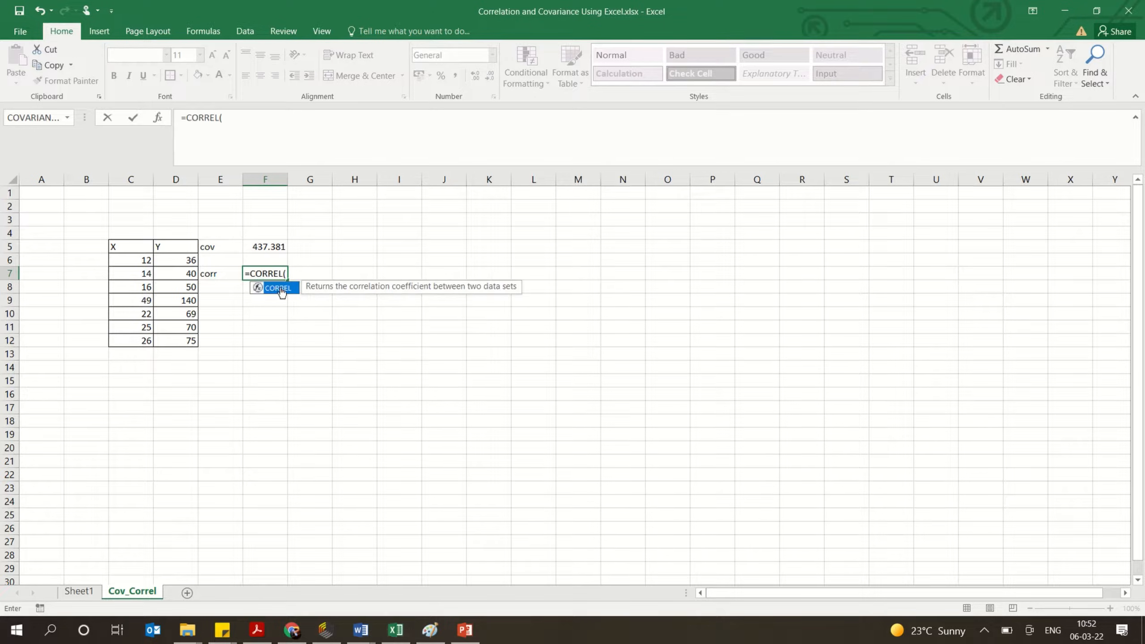
drag(147, 259, 138, 342)
text(,)
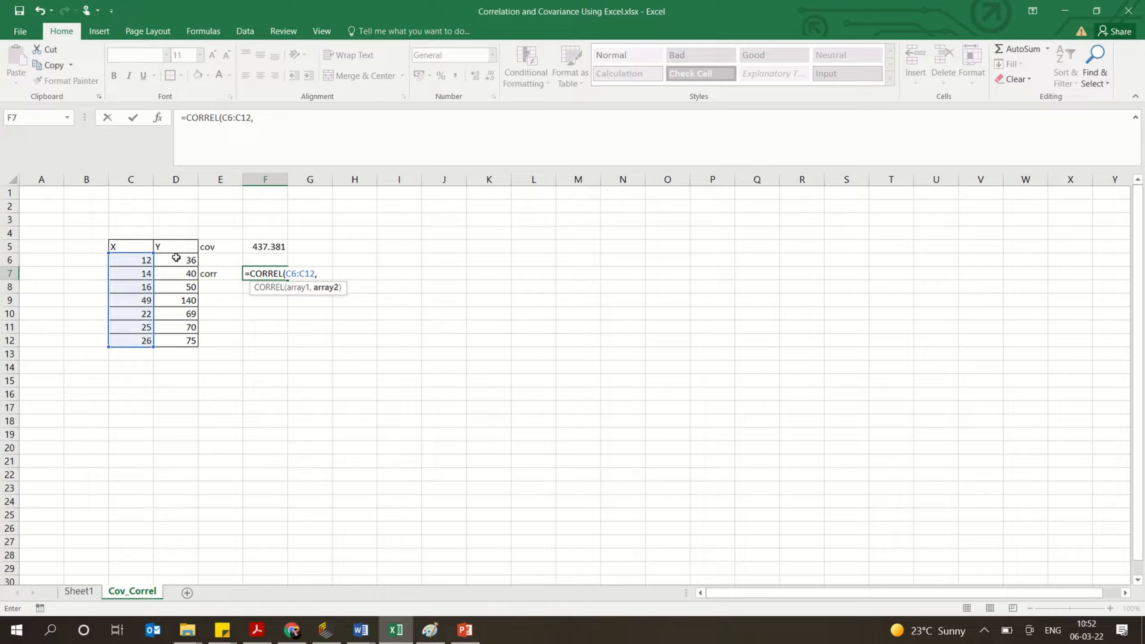
drag(175, 257, 181, 341)
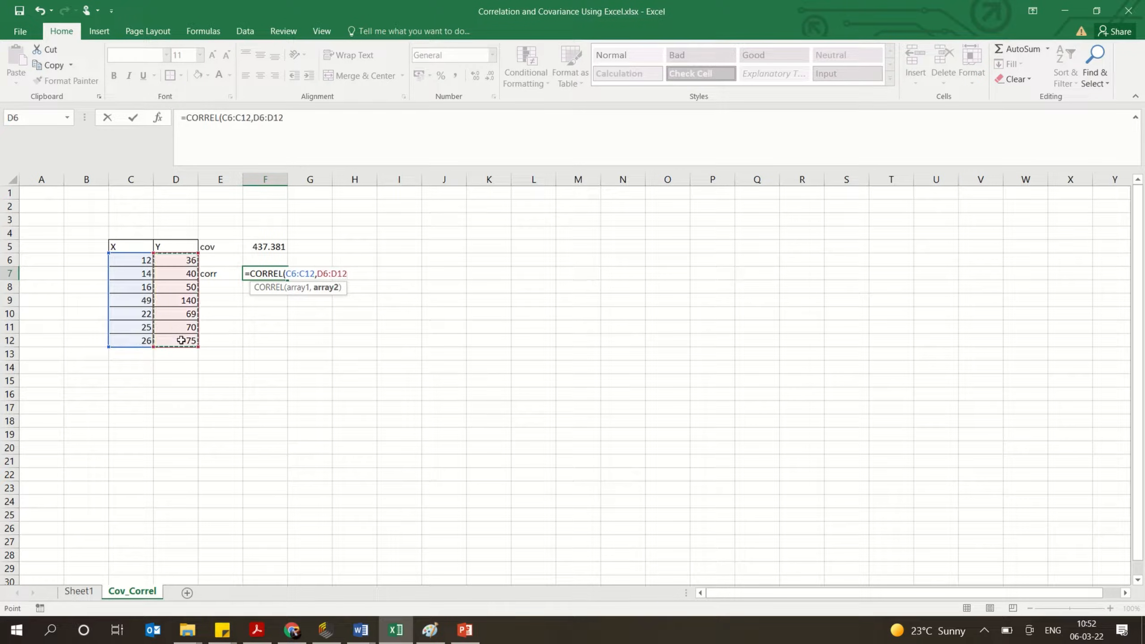
key(Return)
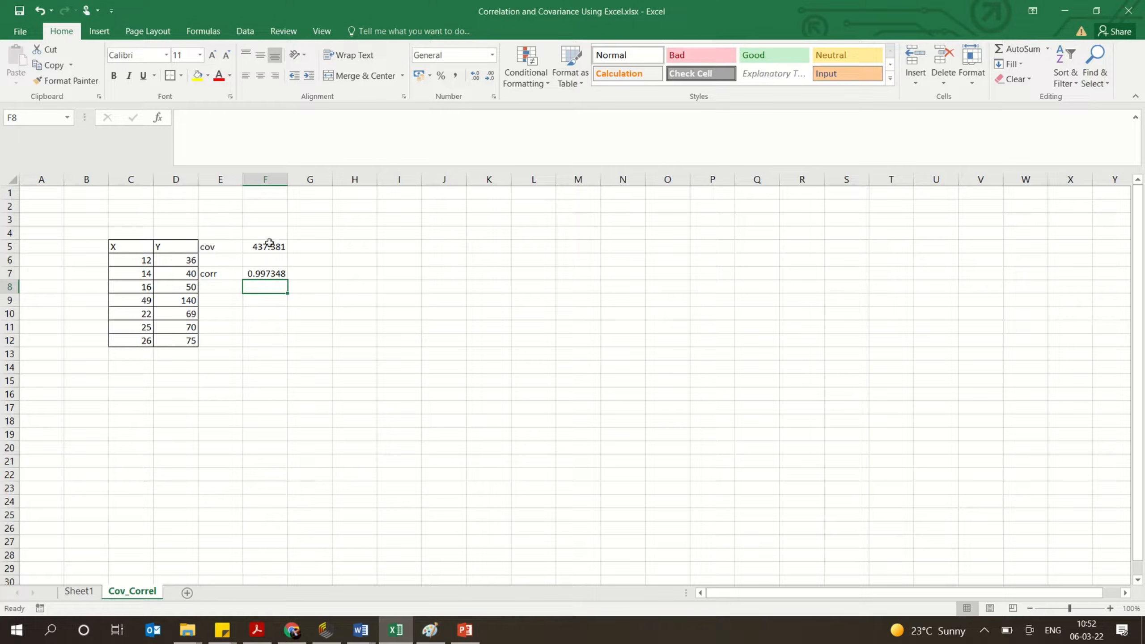
Step: Enter a CORREL formula in cell F9 with arrays of unequal length, C6:C12 and D6:D11
click(256, 300)
text(=)
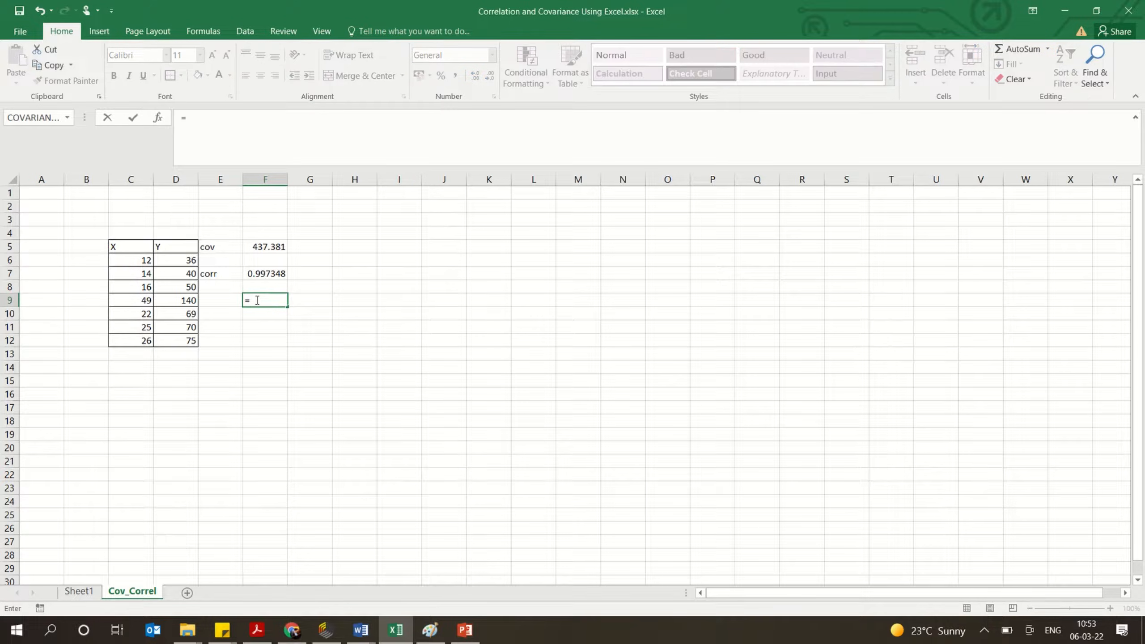
text(cor)
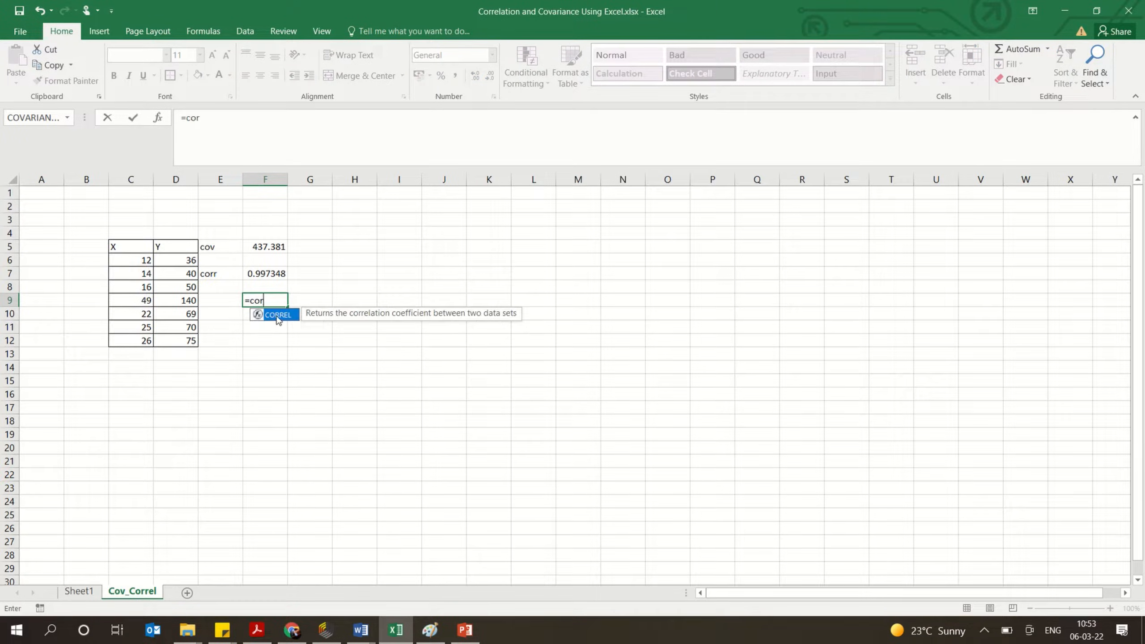
double_click(278, 315)
click(145, 260)
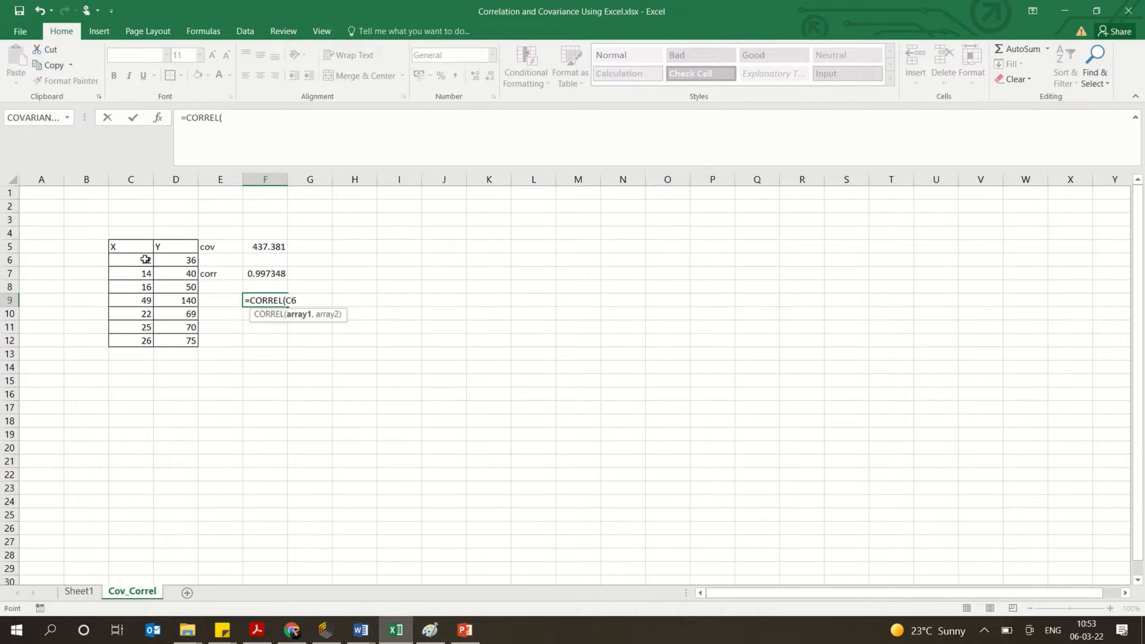
drag(146, 259, 147, 340)
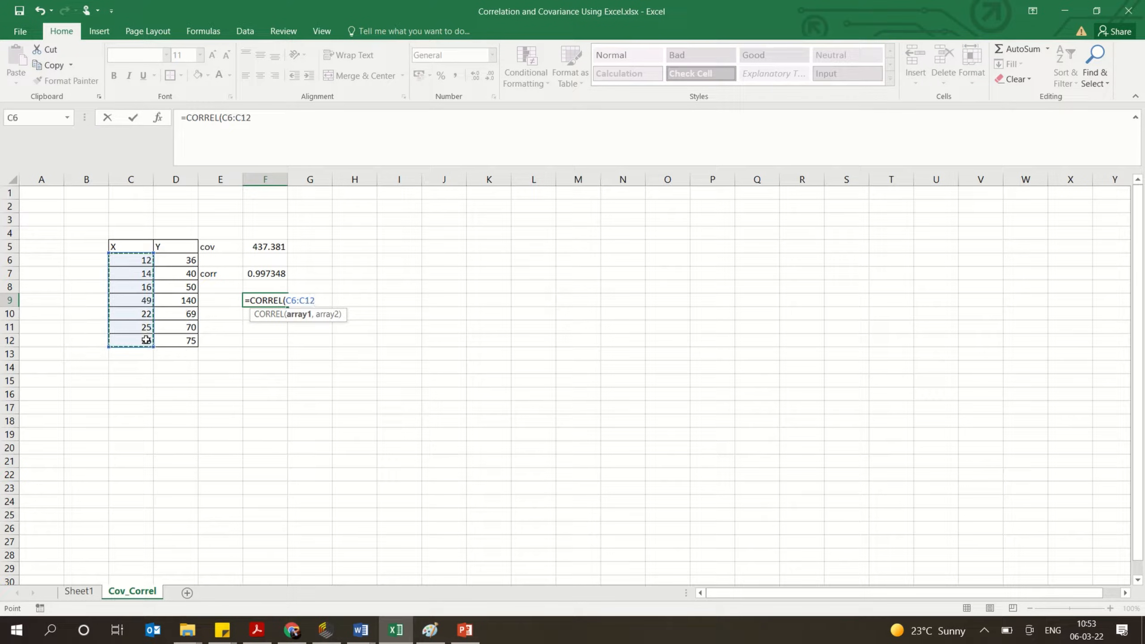
text(,)
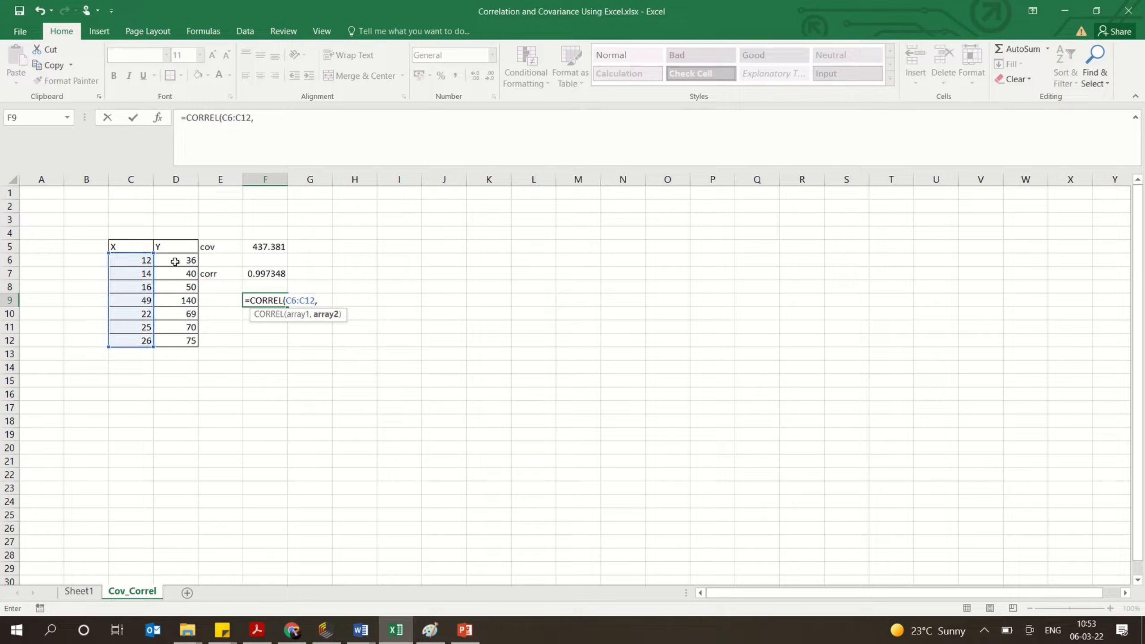
drag(175, 261, 175, 323)
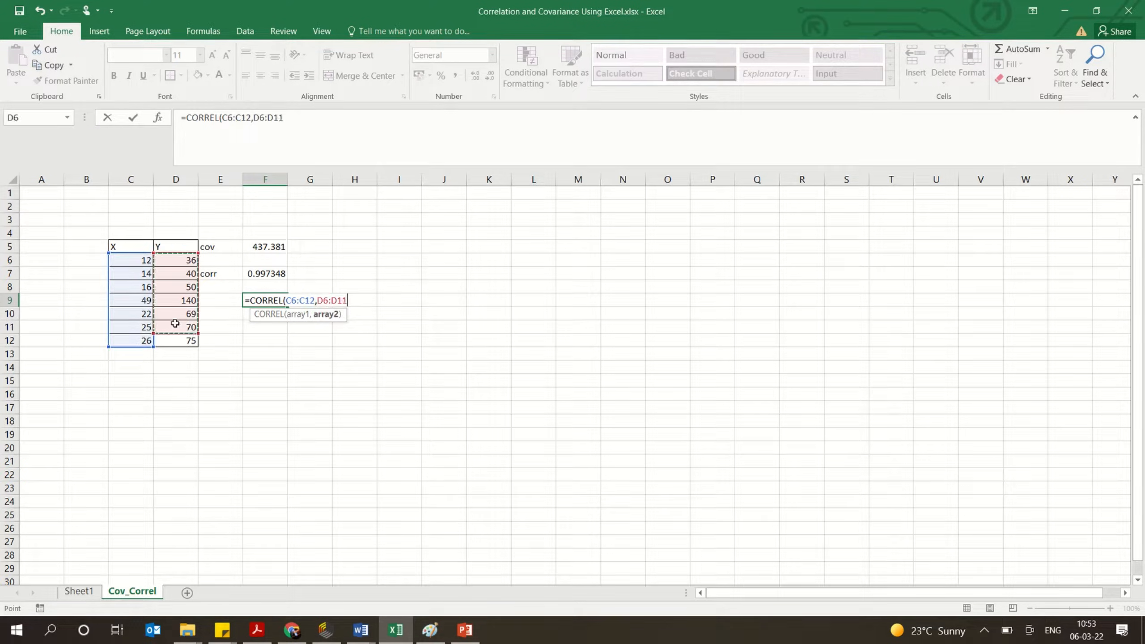
key(Return)
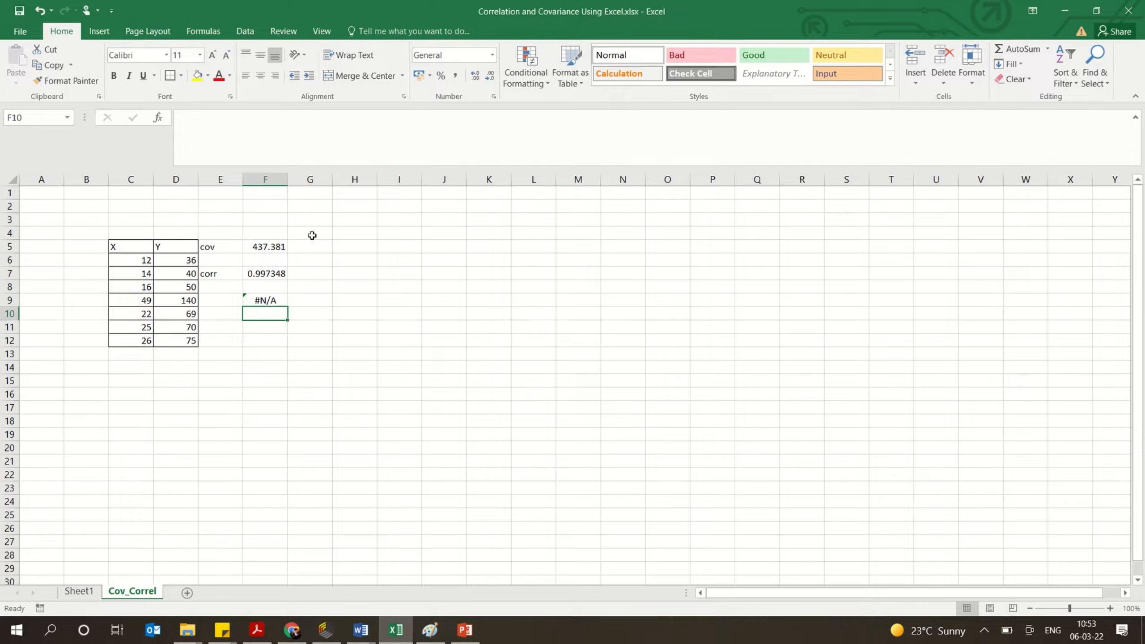
Step: Enter a COVARIANCE.S formula in cell G5 with arrays of unequal length, C6:C12 and D6:D11
click(324, 248)
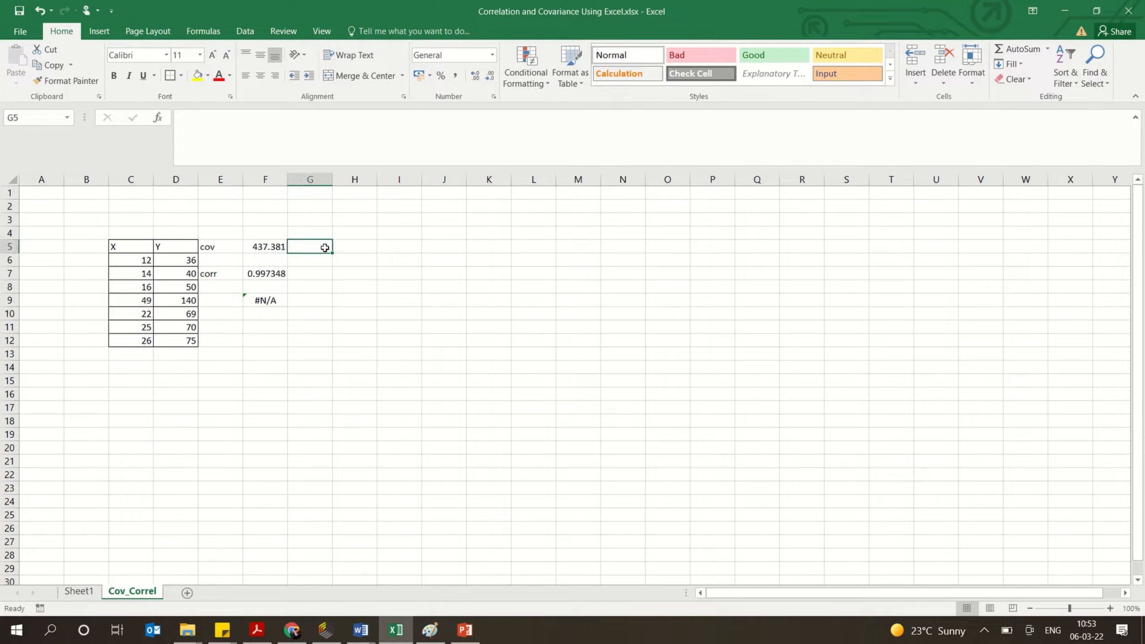
text(=)
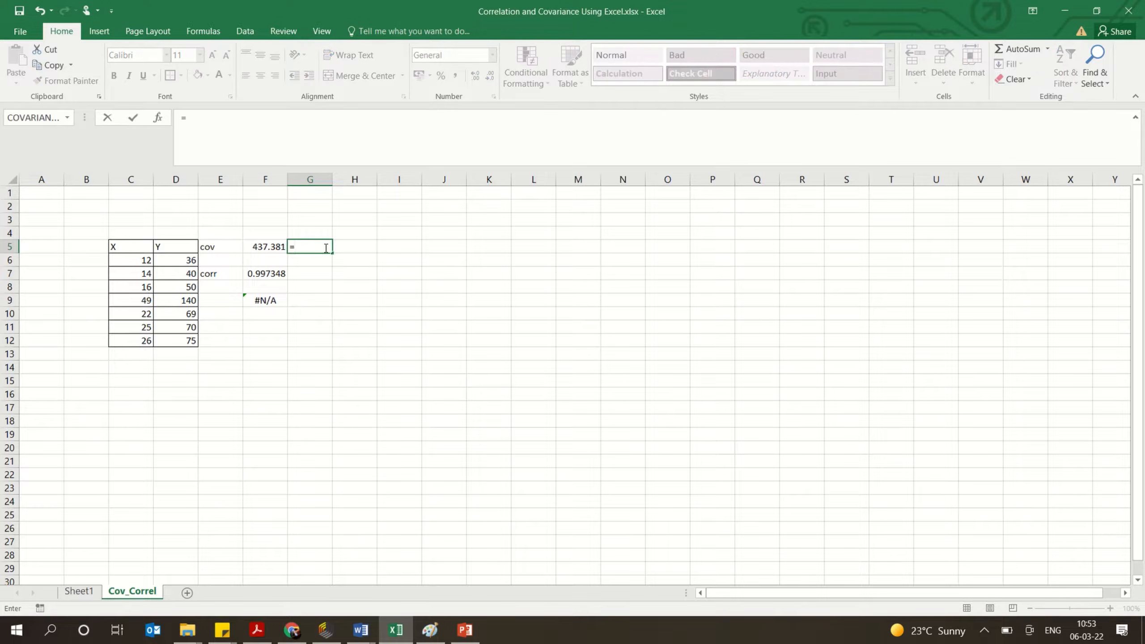
text(co)
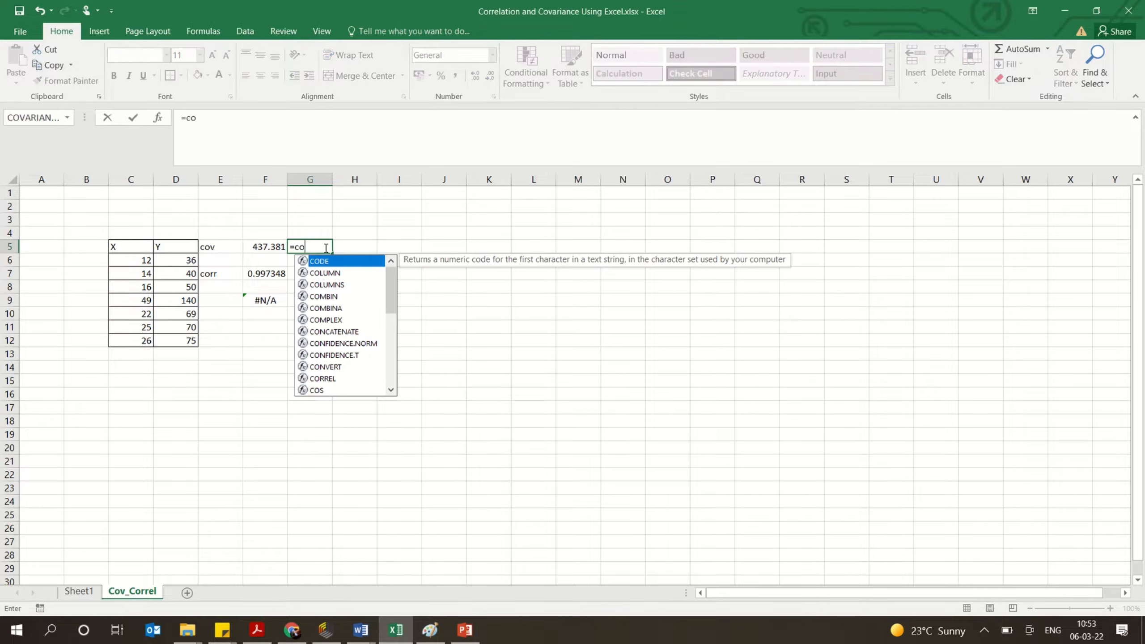
text(v)
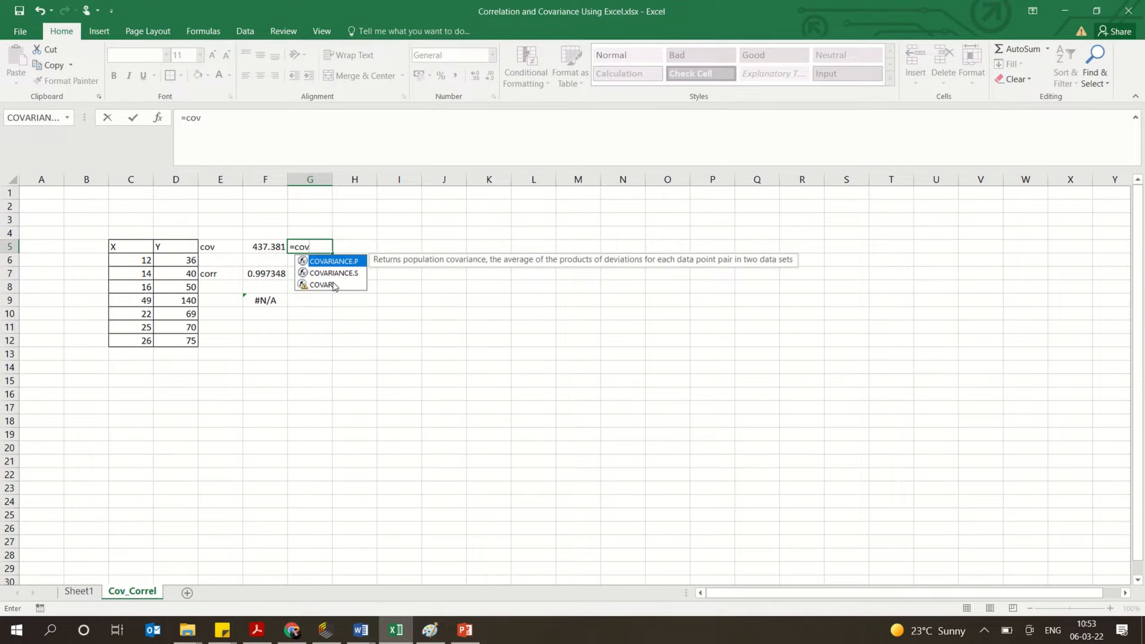
double_click(334, 273)
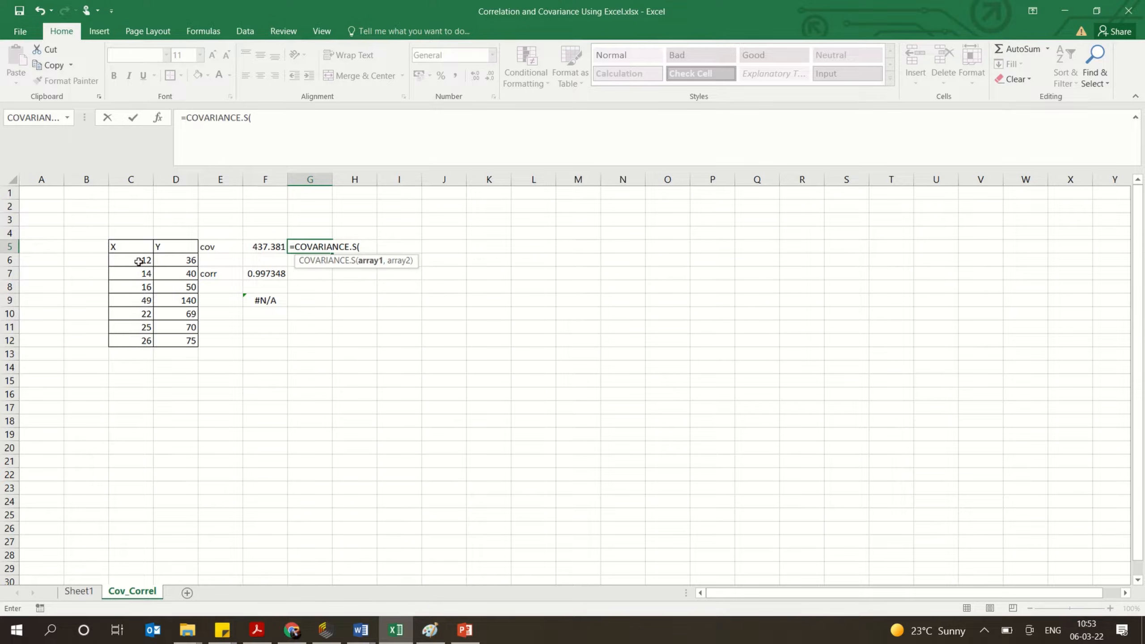
drag(136, 260, 137, 341)
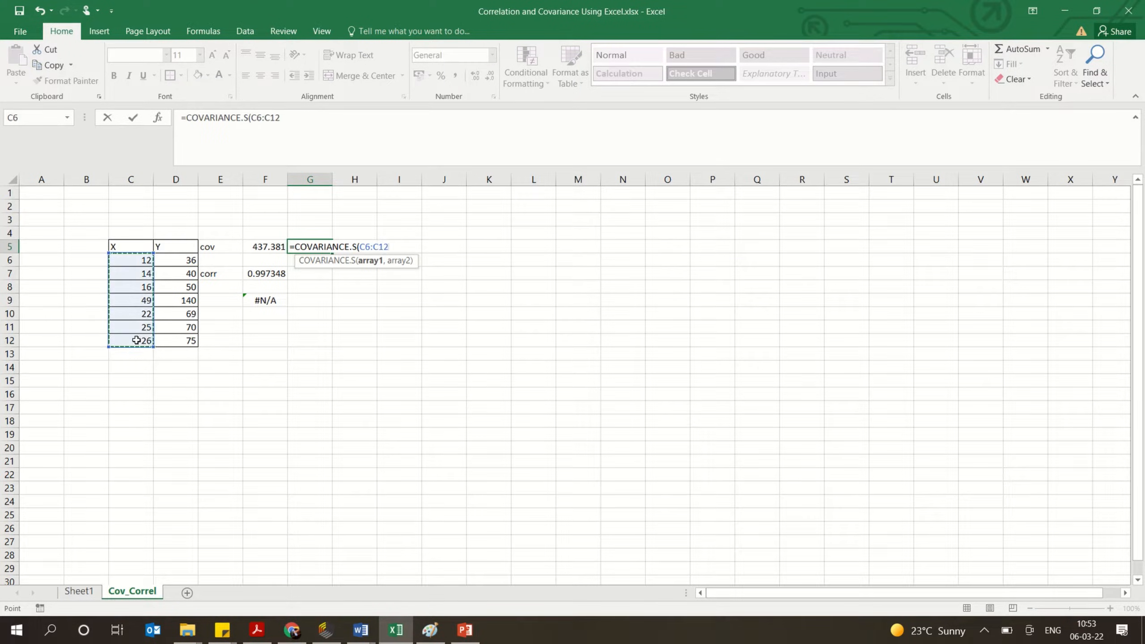
text(,)
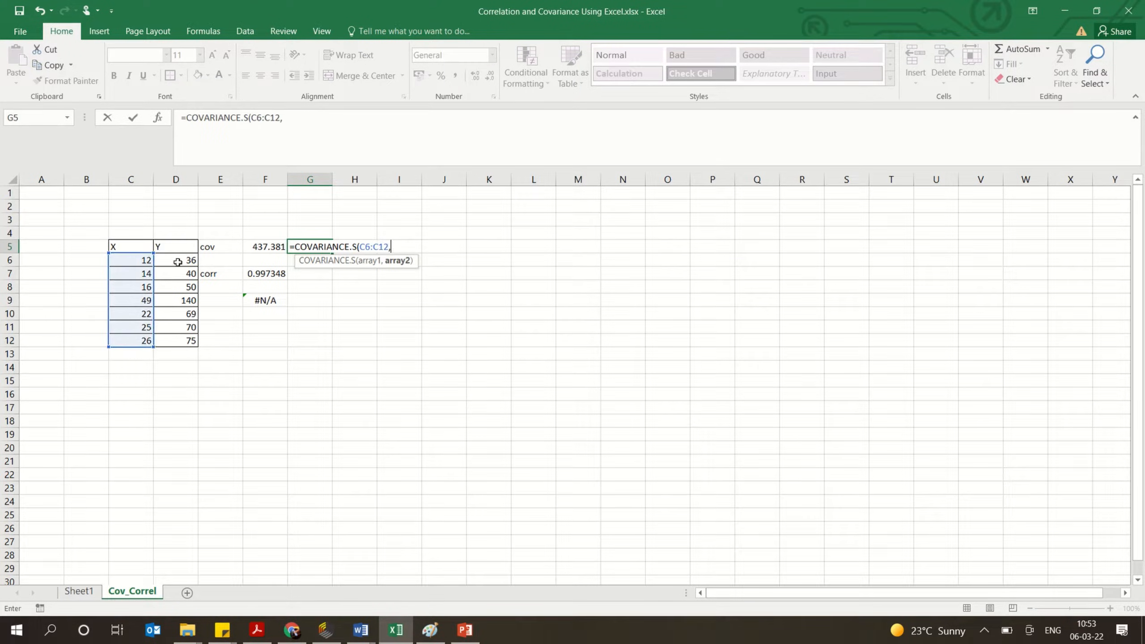
drag(178, 261, 173, 325)
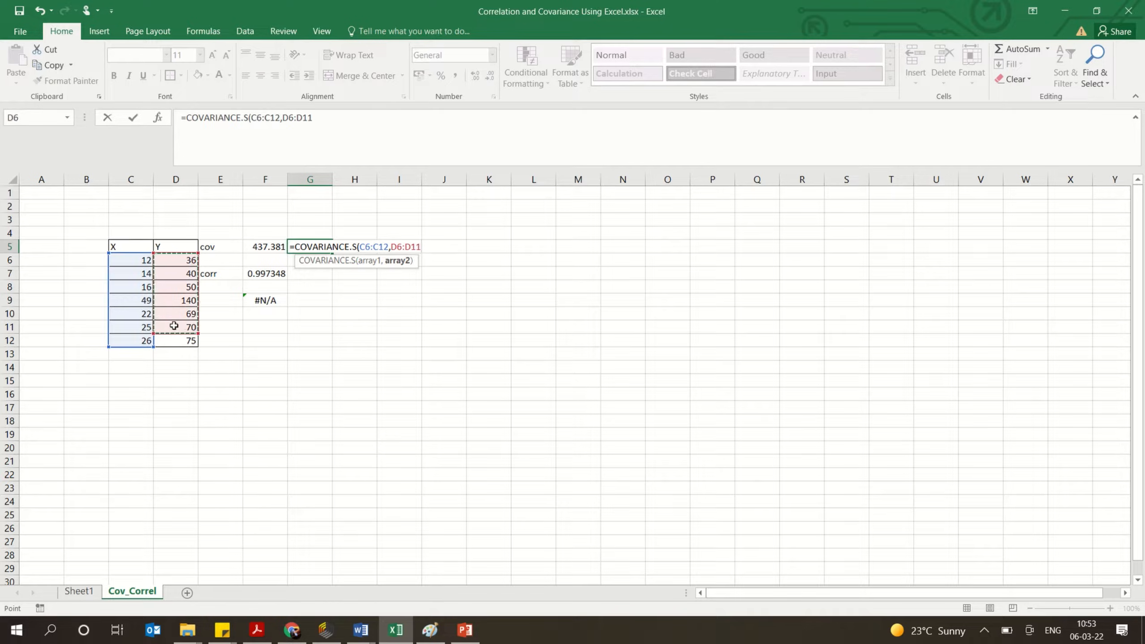
key(Return)
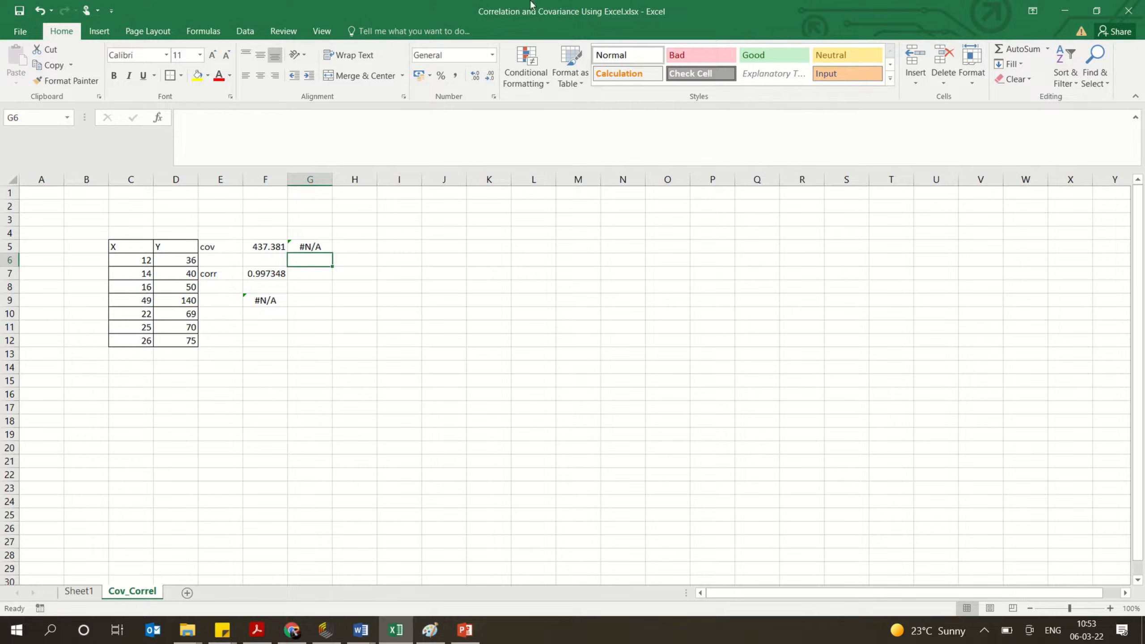
Step: Enable the Analysis ToolPak add-in through the Excel add-ins options
mouse_move(531, 5)
click(483, 34)
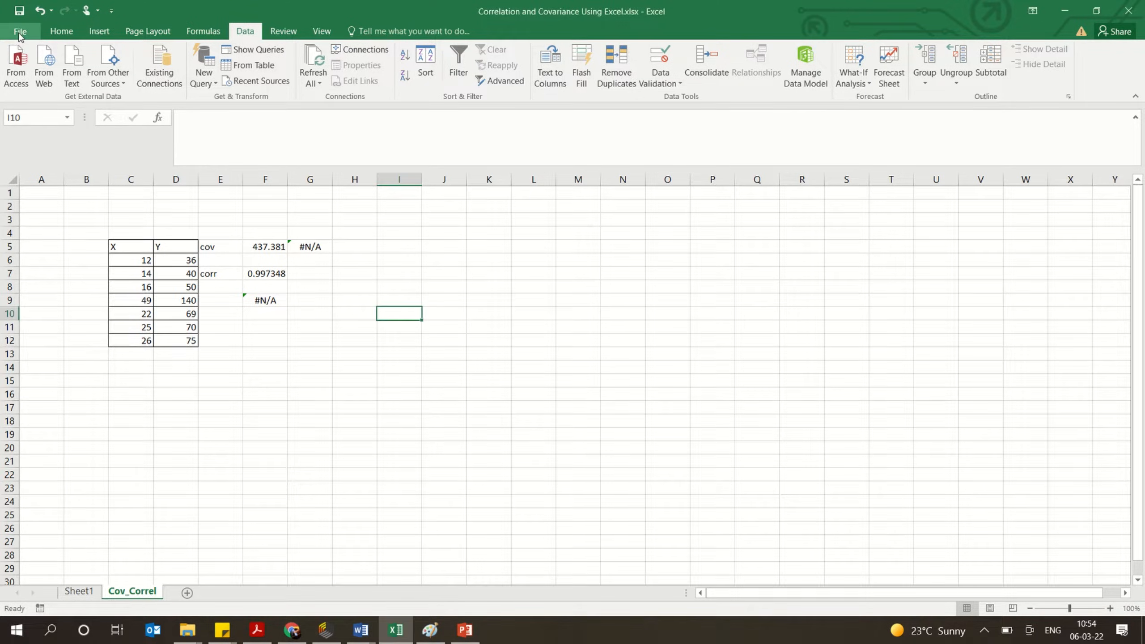
click(20, 33)
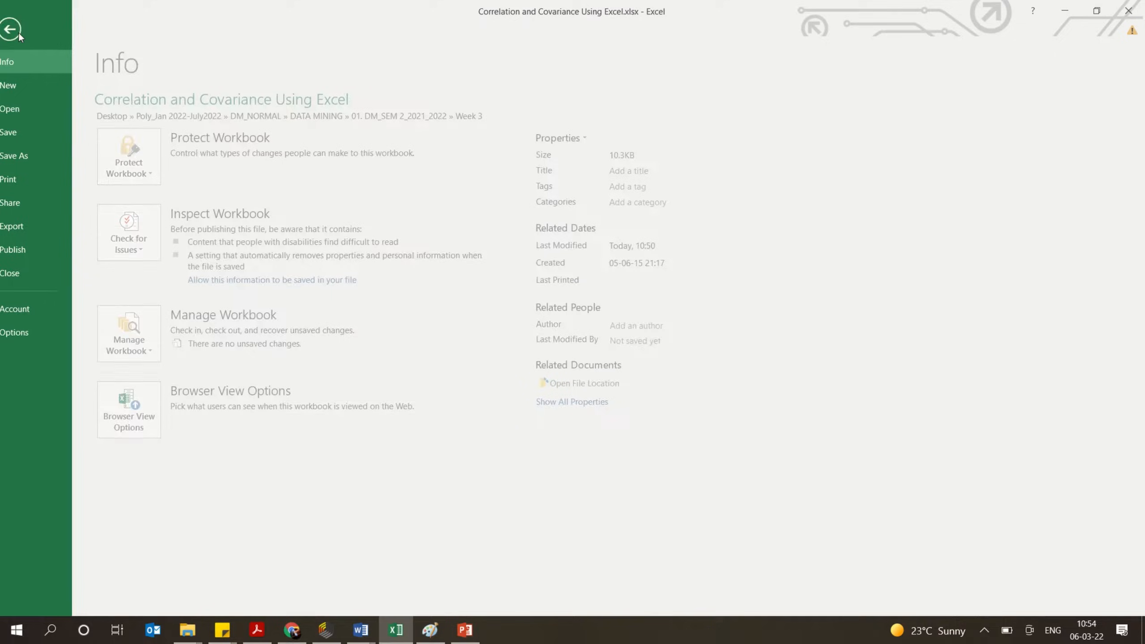
click(29, 332)
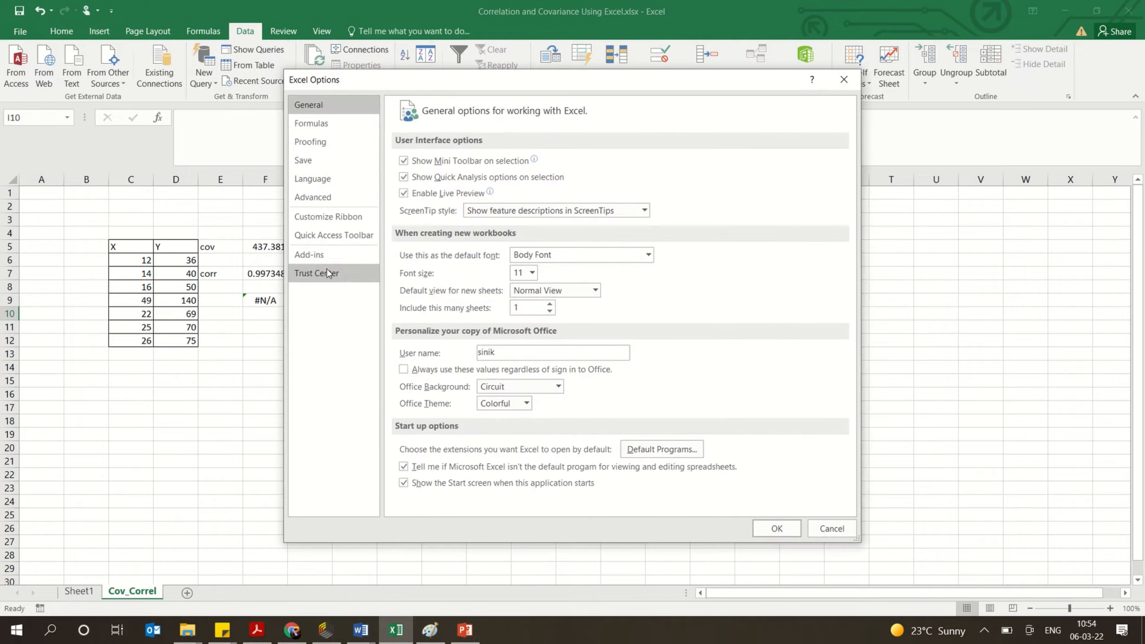
click(310, 254)
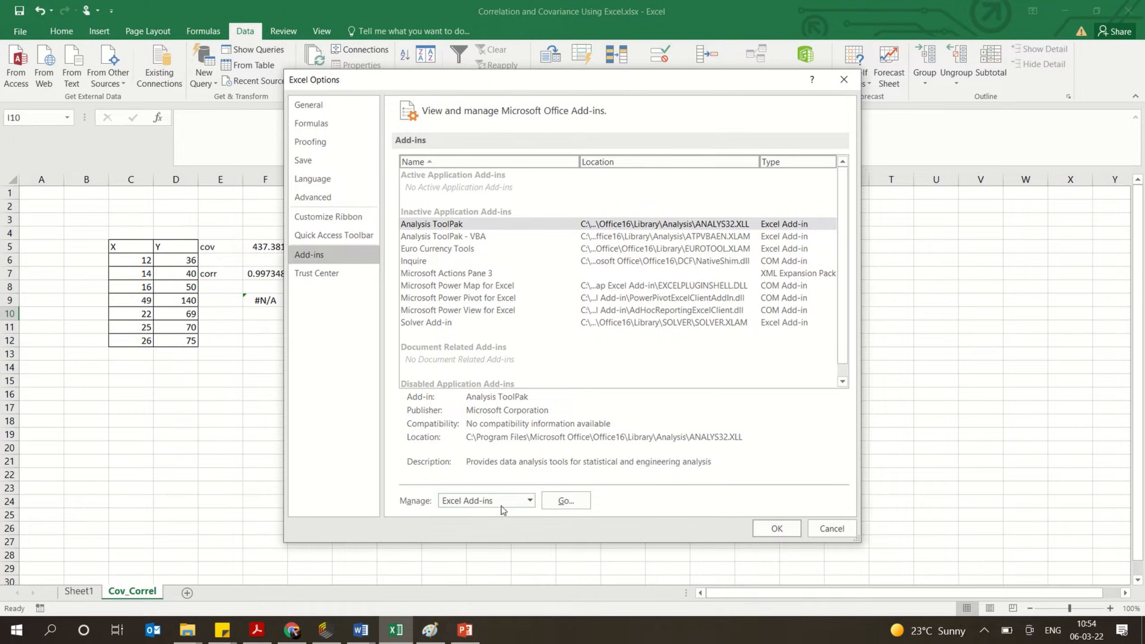
click(565, 500)
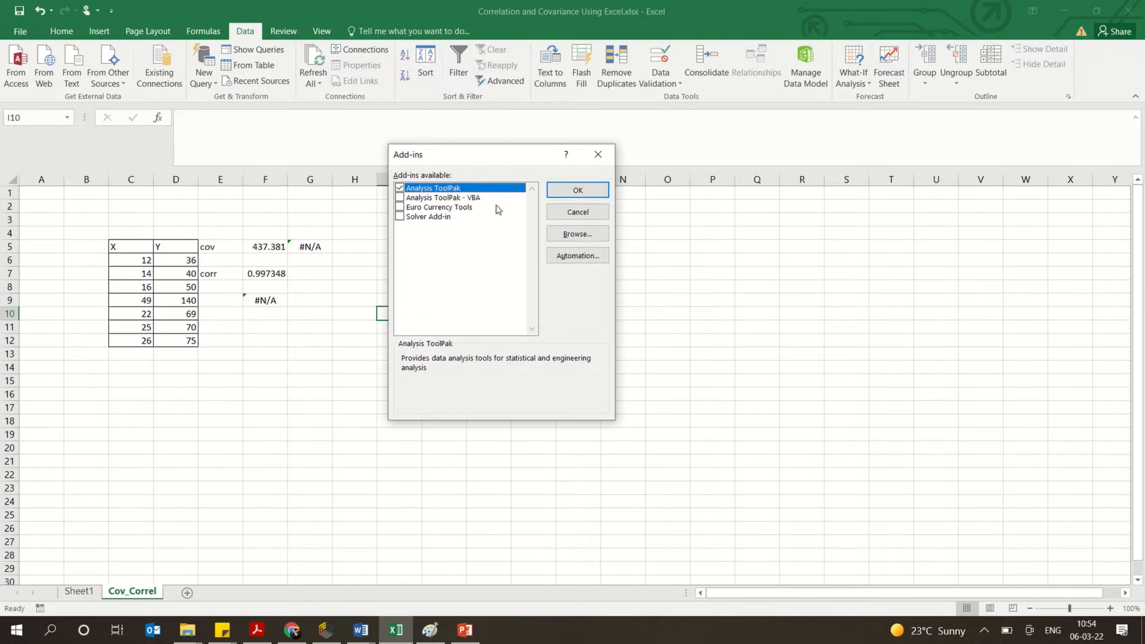
click(577, 190)
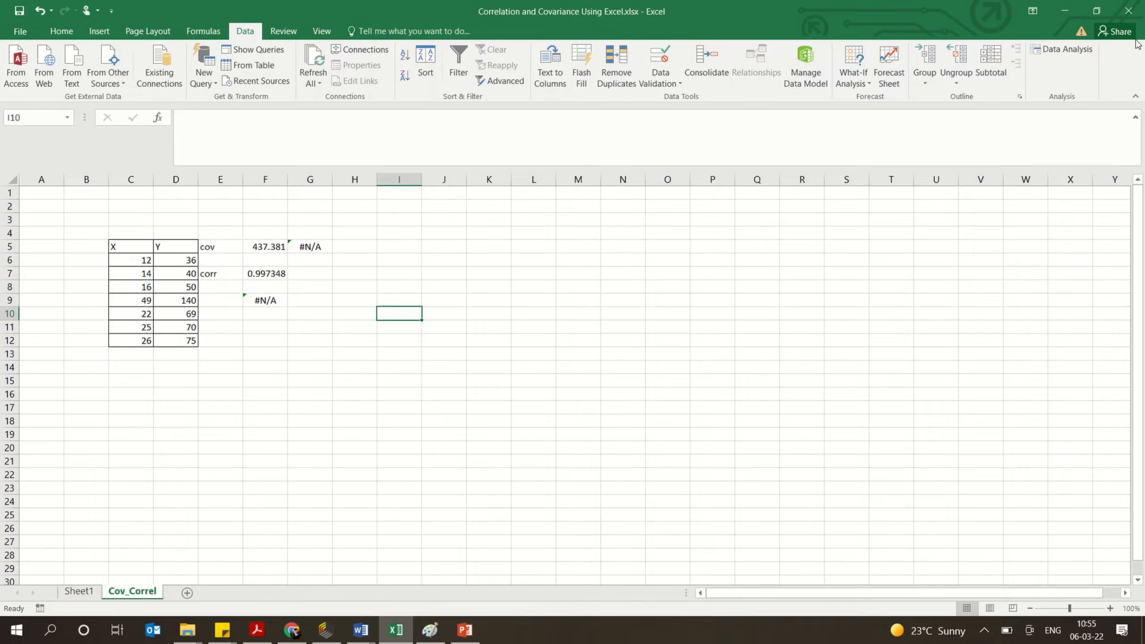
Step: Start a Covariance analysis with the Data Analysis tools, using C5:D12 as the input range
click(1066, 50)
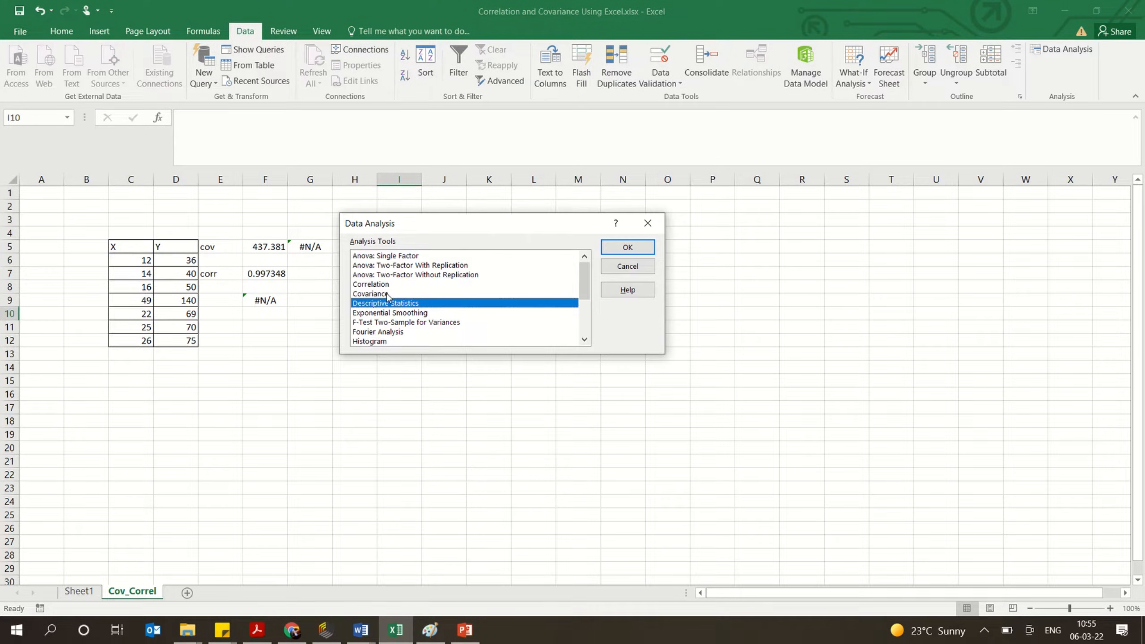
click(387, 294)
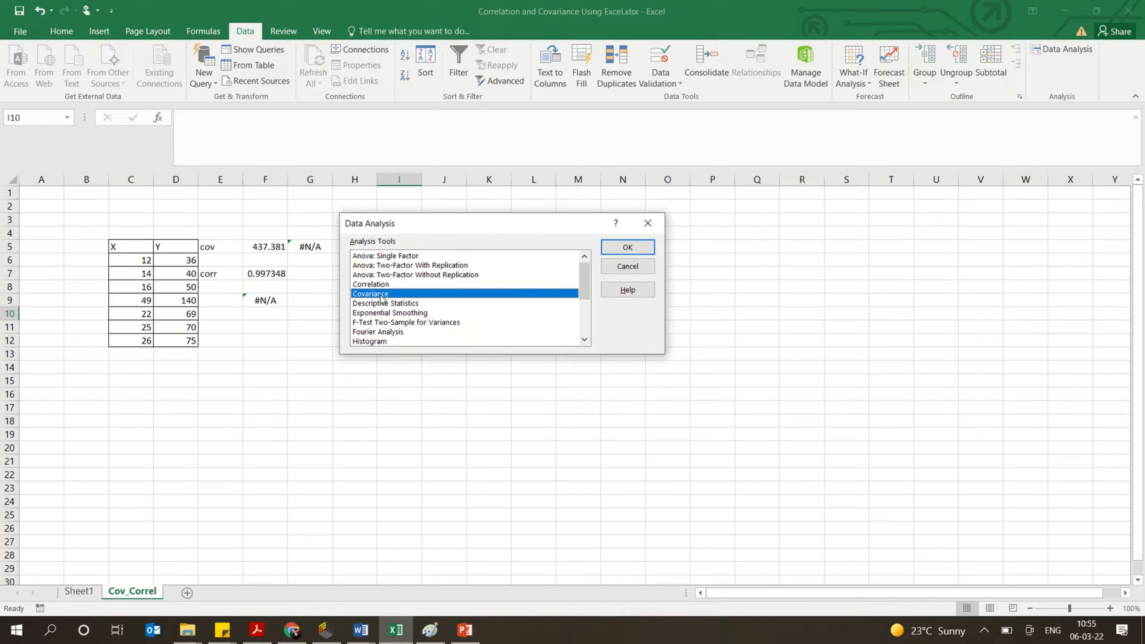
click(627, 246)
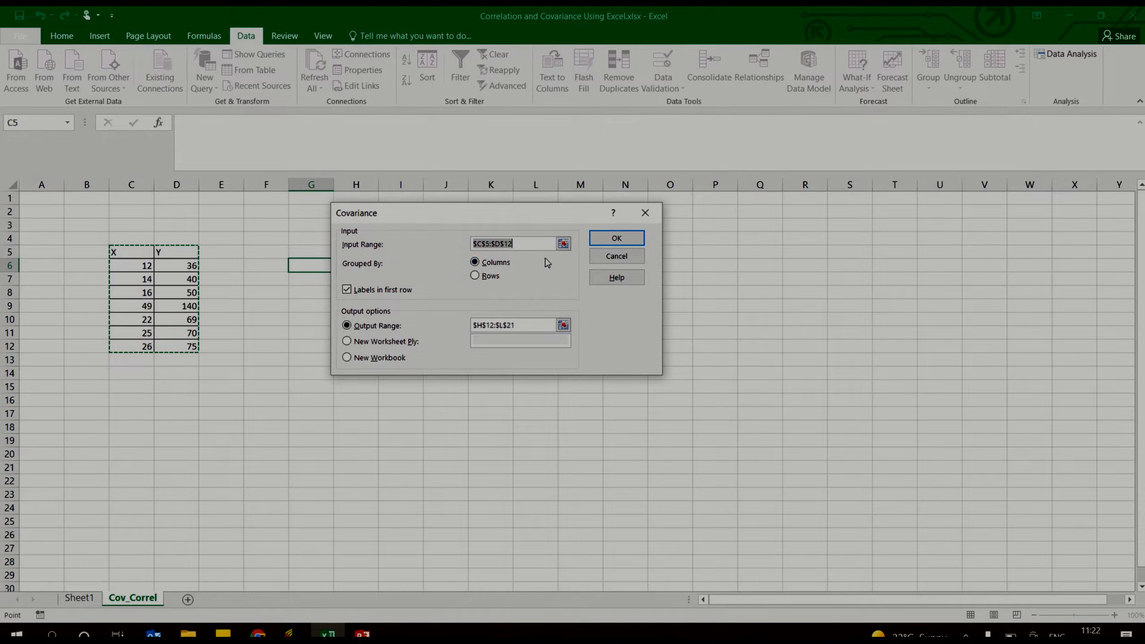
click(563, 244)
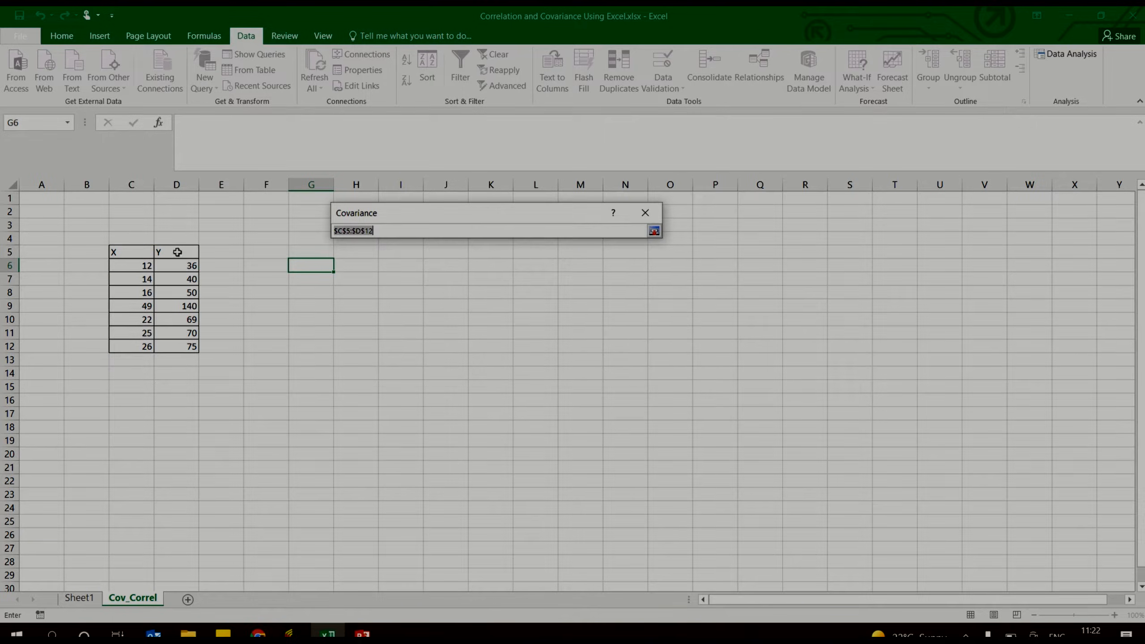
drag(136, 251, 192, 347)
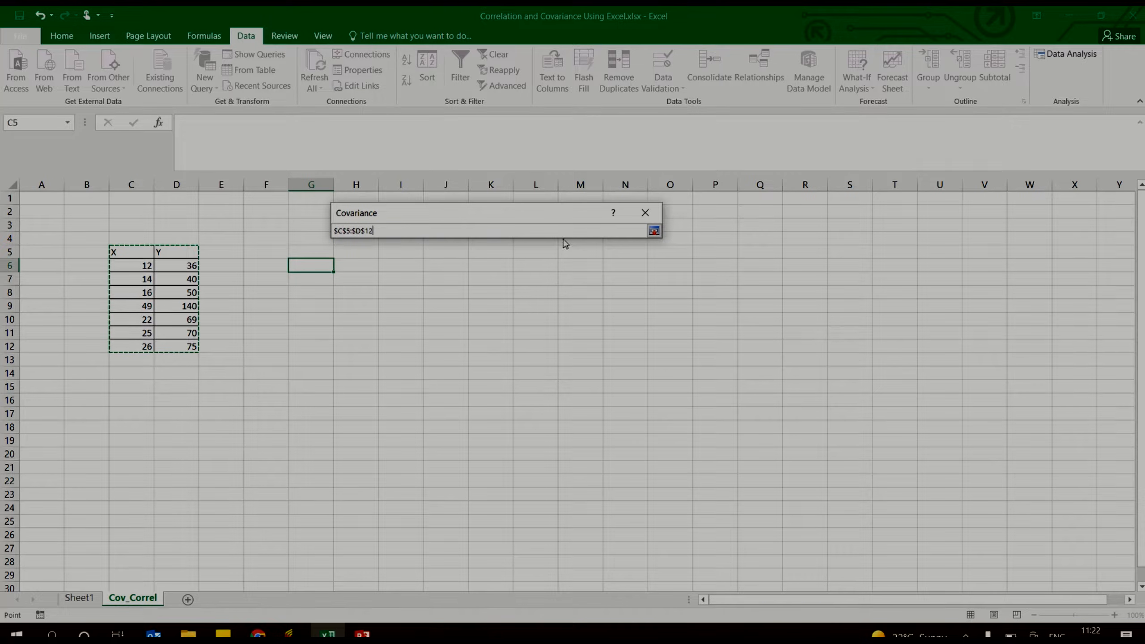
click(653, 231)
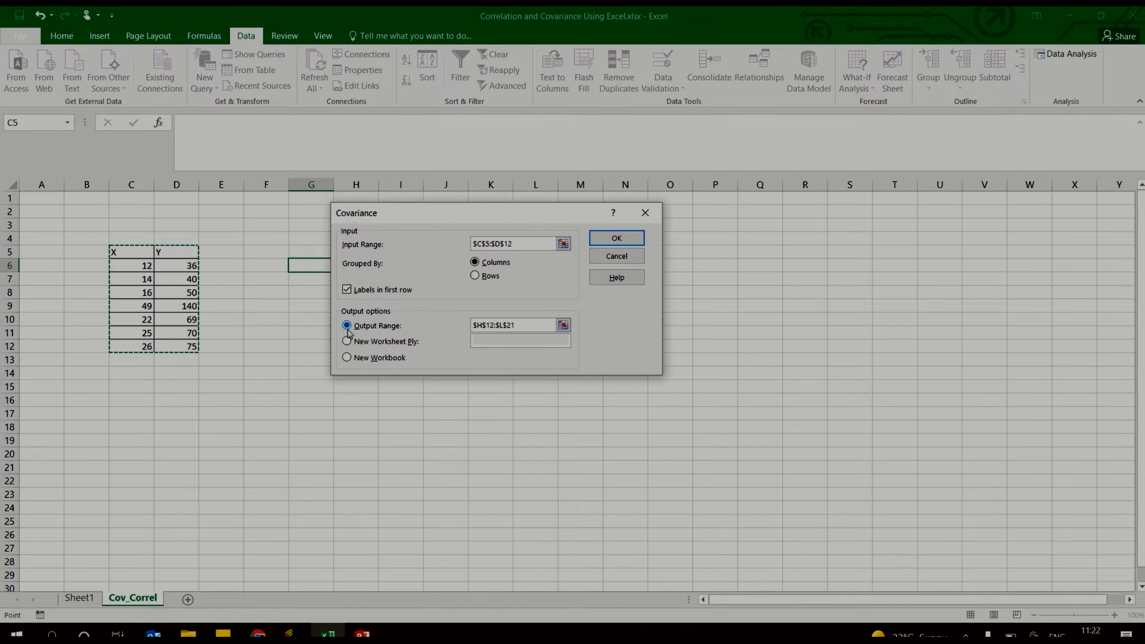
Step: Set the covariance output range to G7:K12 and generate the matrix
click(563, 325)
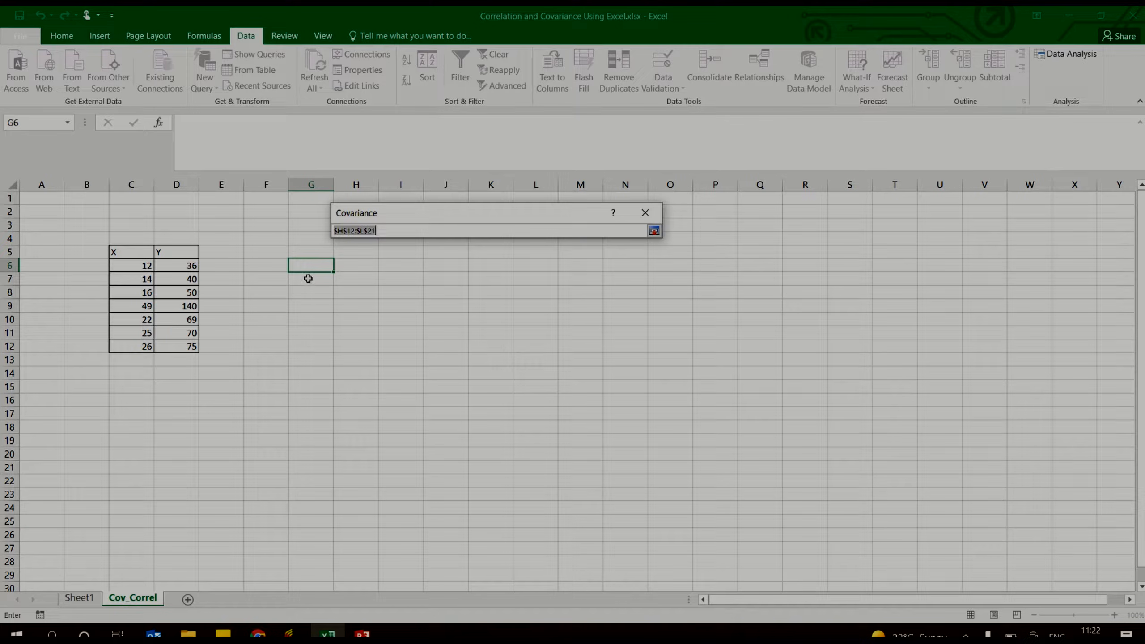
drag(308, 280, 505, 349)
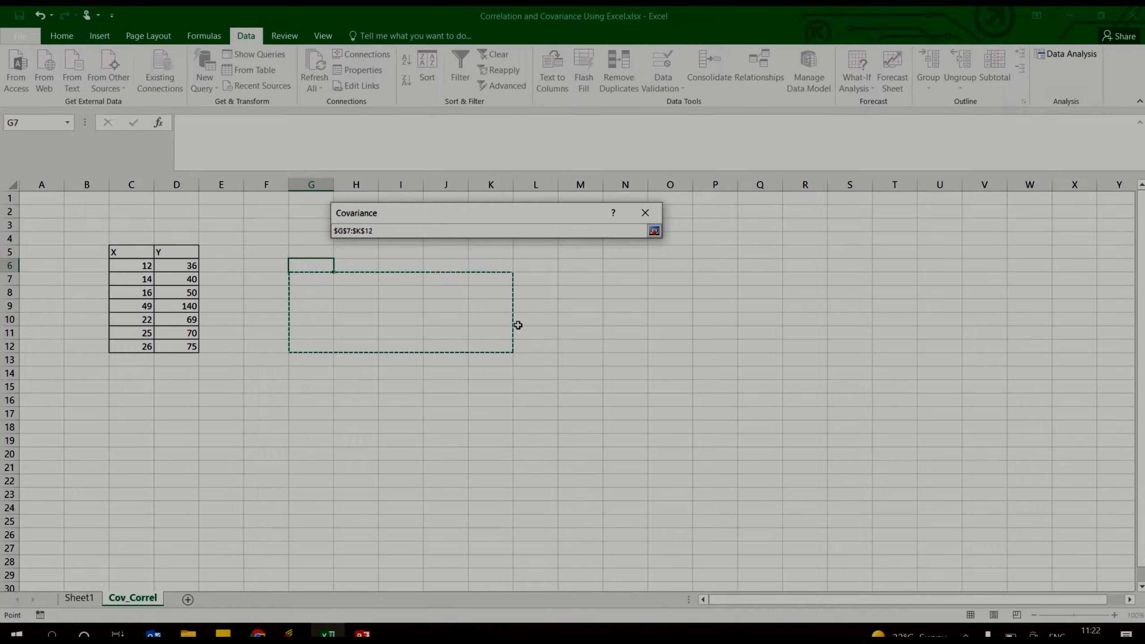
click(653, 231)
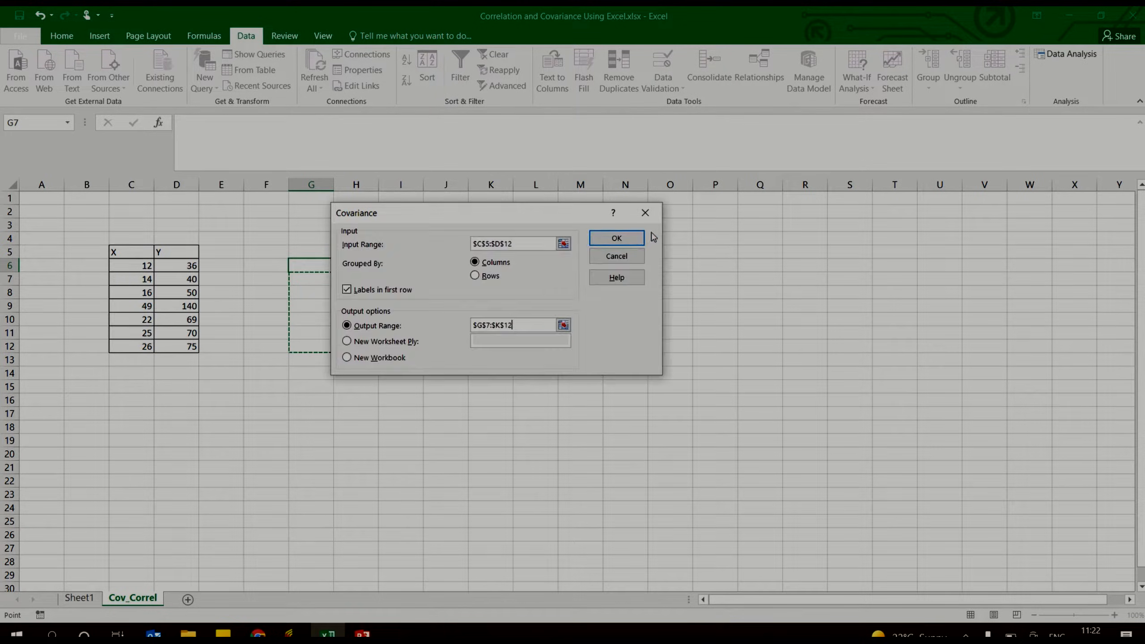
click(617, 239)
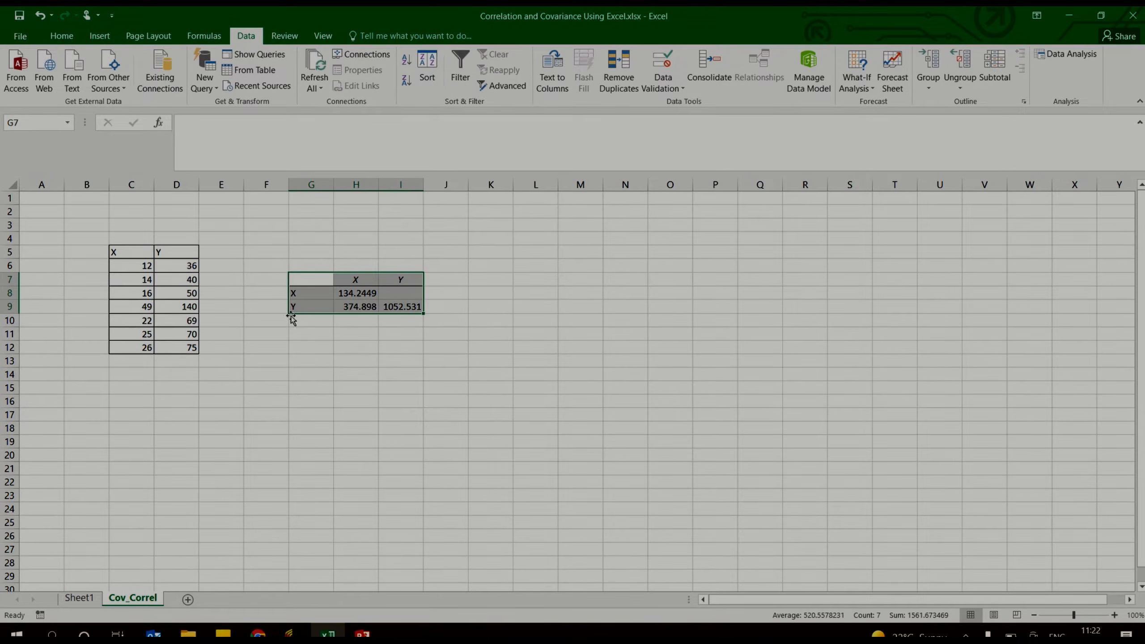
Step: Label cell G5 above the covariance table "Covariance", correcting the spelling
click(299, 255)
text(C)
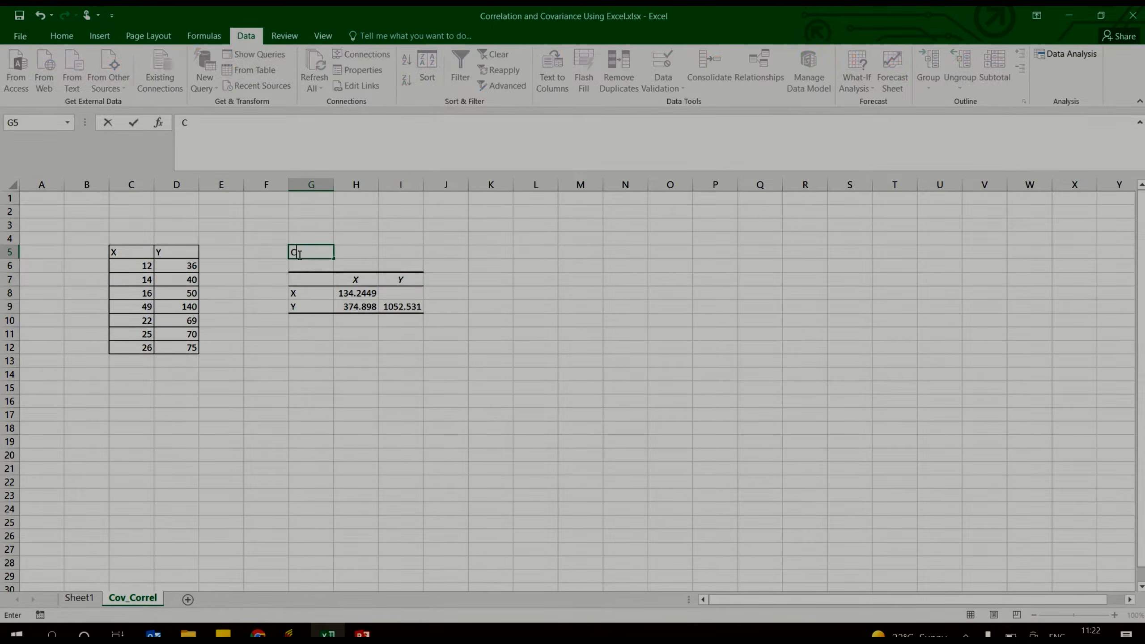
text(ovarinace)
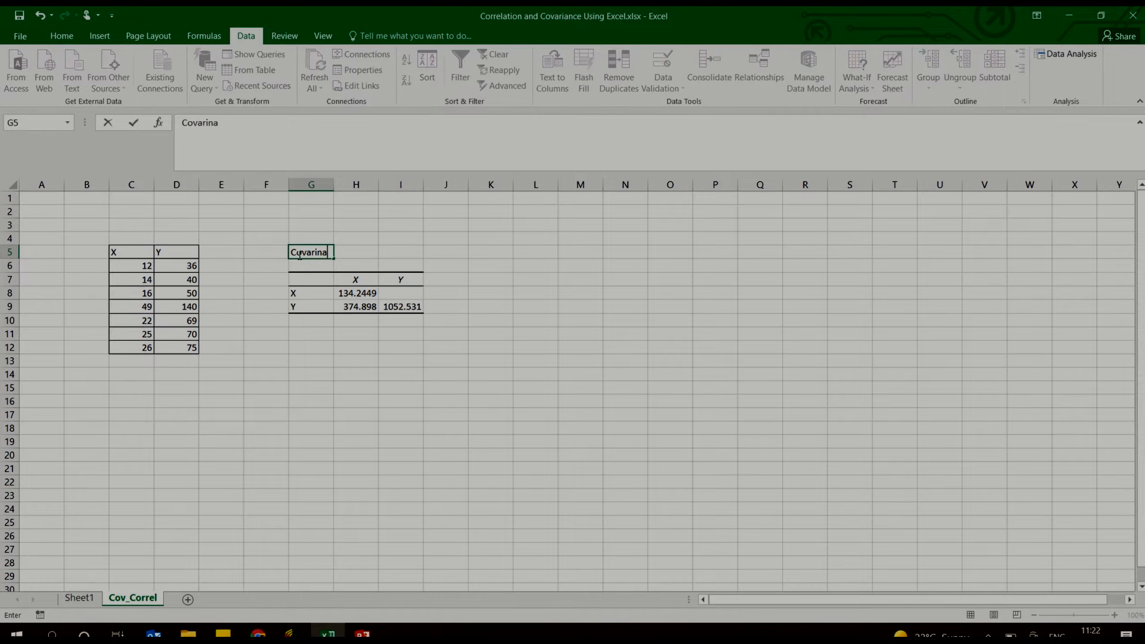
click(336, 360)
click(320, 252)
double_click(322, 252)
key(BackSpace)
key(Delete)
text(A)
key(BackSpace)
text(an)
click(329, 357)
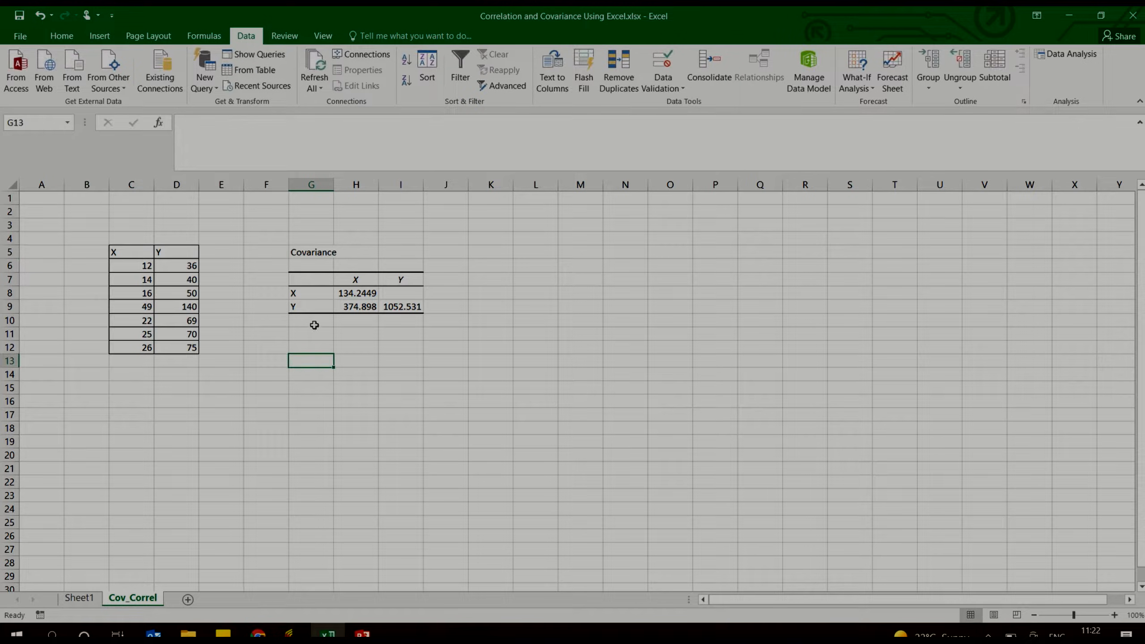
Step: Start a Correlation analysis with the Data Analysis tools on C5:D12, treating the first row as labels
click(1064, 54)
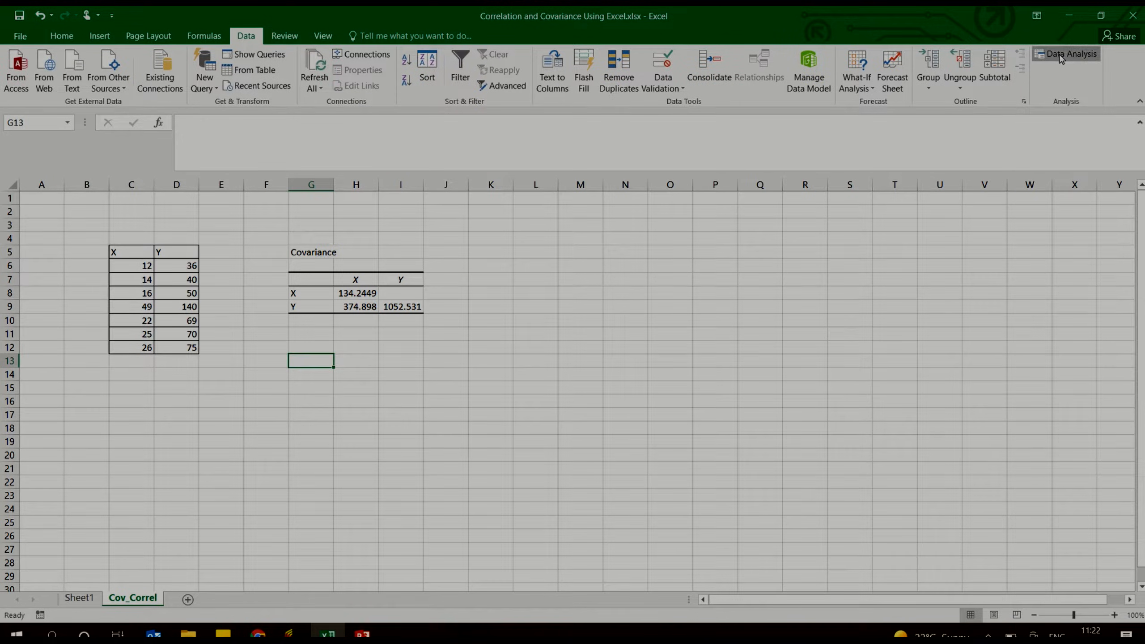
double_click(356, 290)
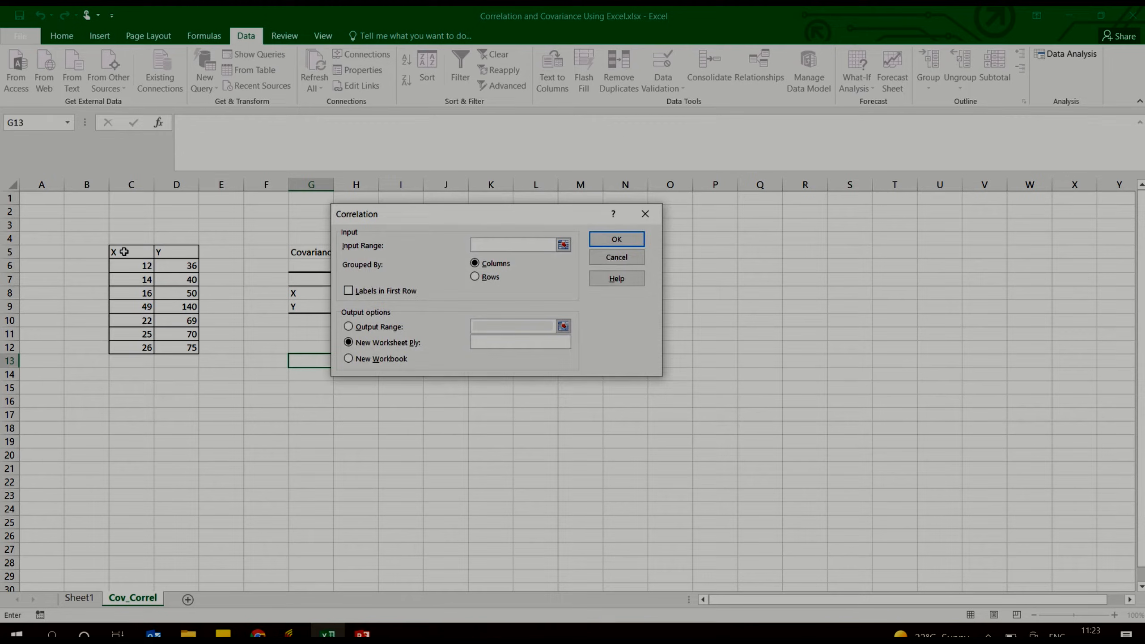
drag(124, 251, 187, 351)
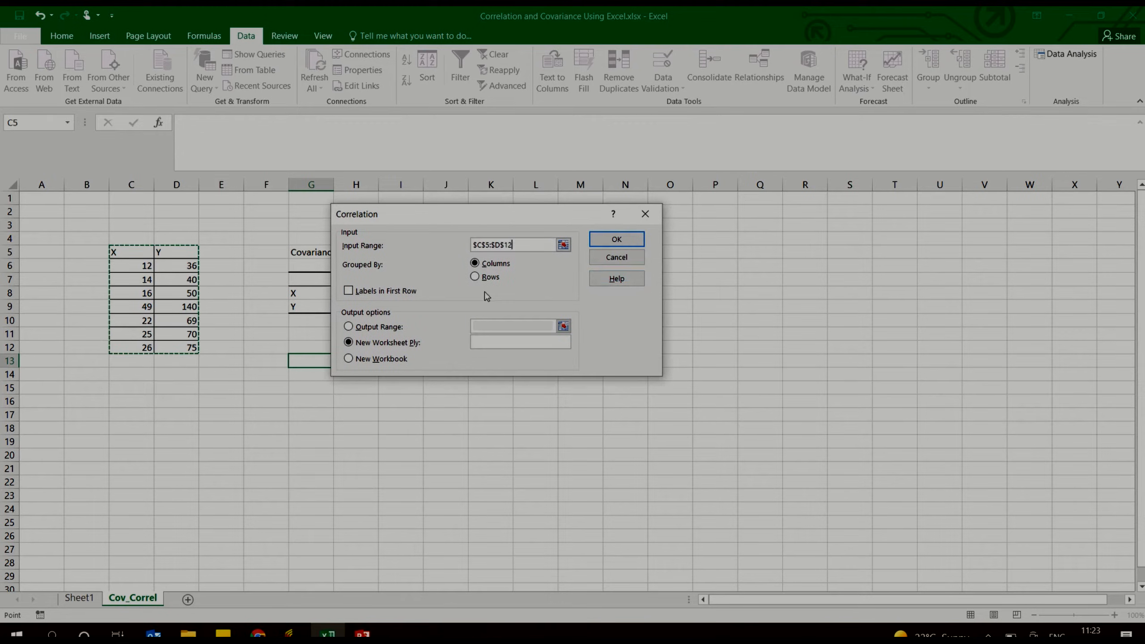
click(348, 291)
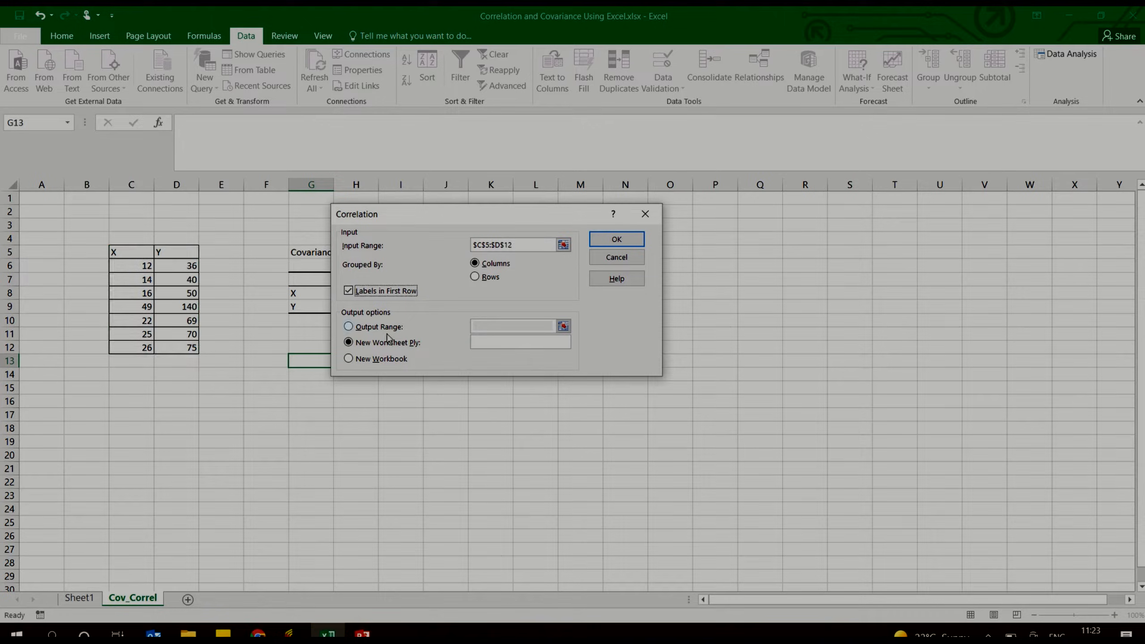
Step: Set the correlation output range to G13:J18 and generate the matrix
click(349, 326)
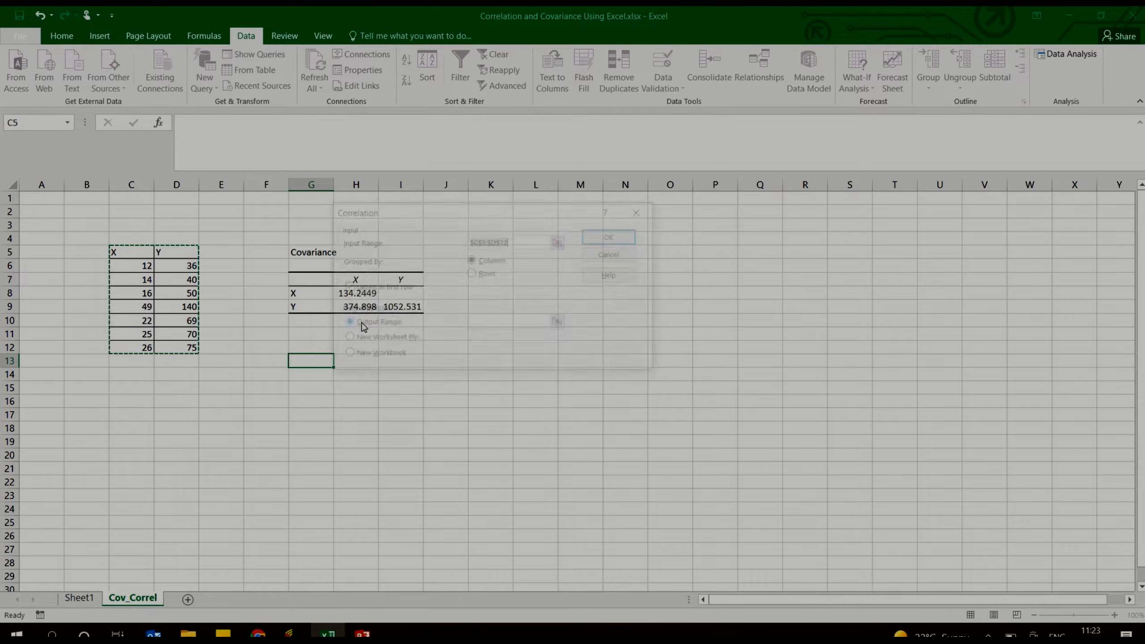
click(563, 326)
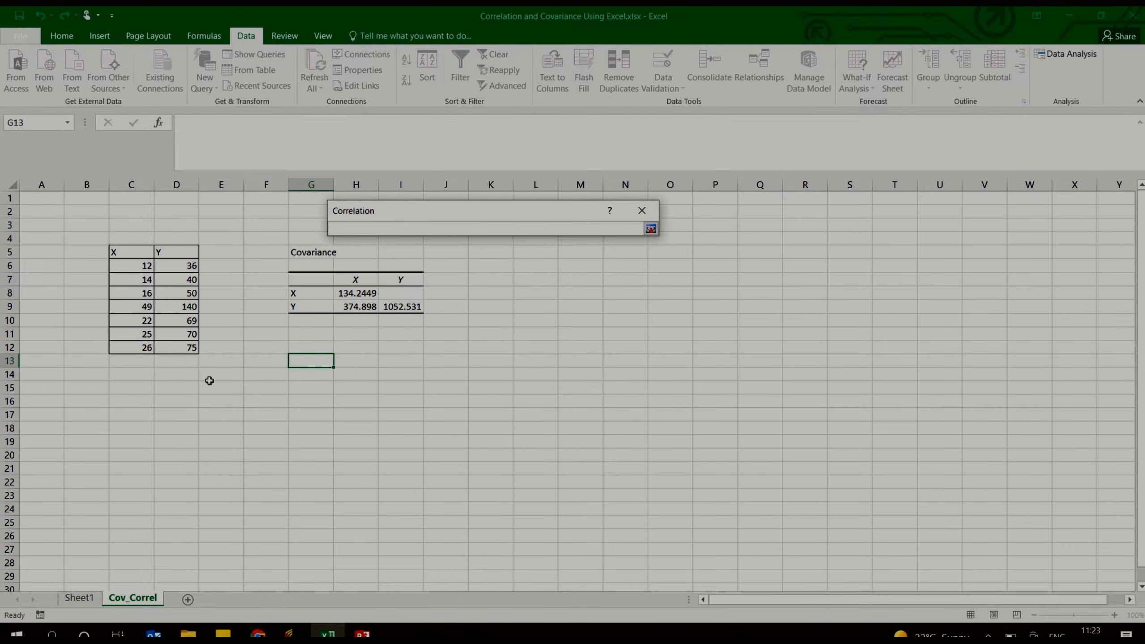
drag(295, 358, 455, 424)
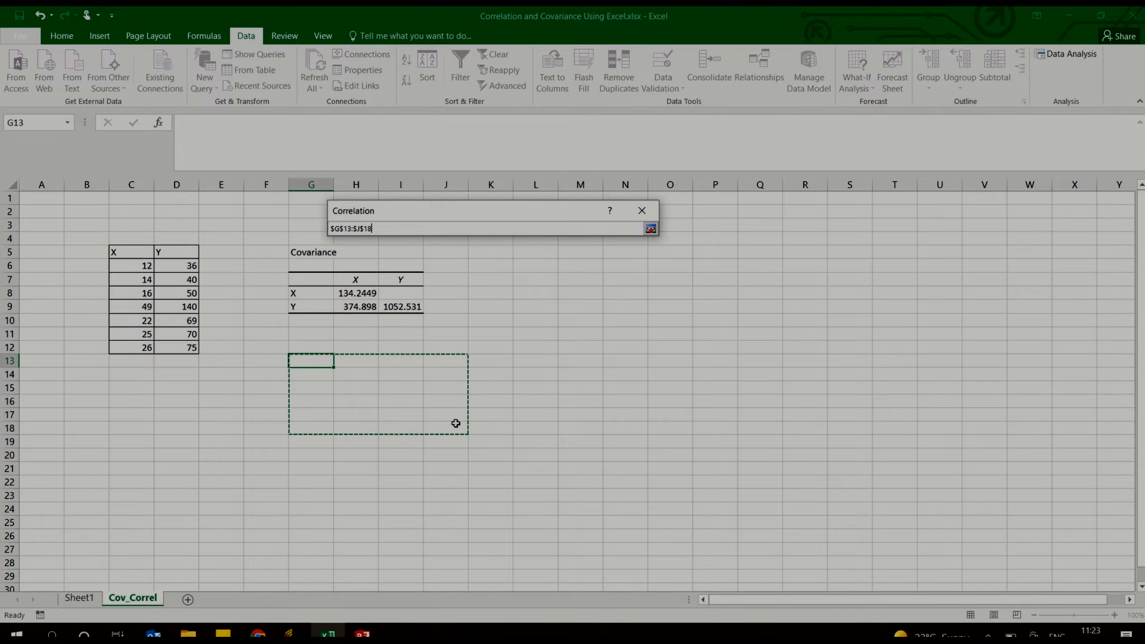
click(650, 229)
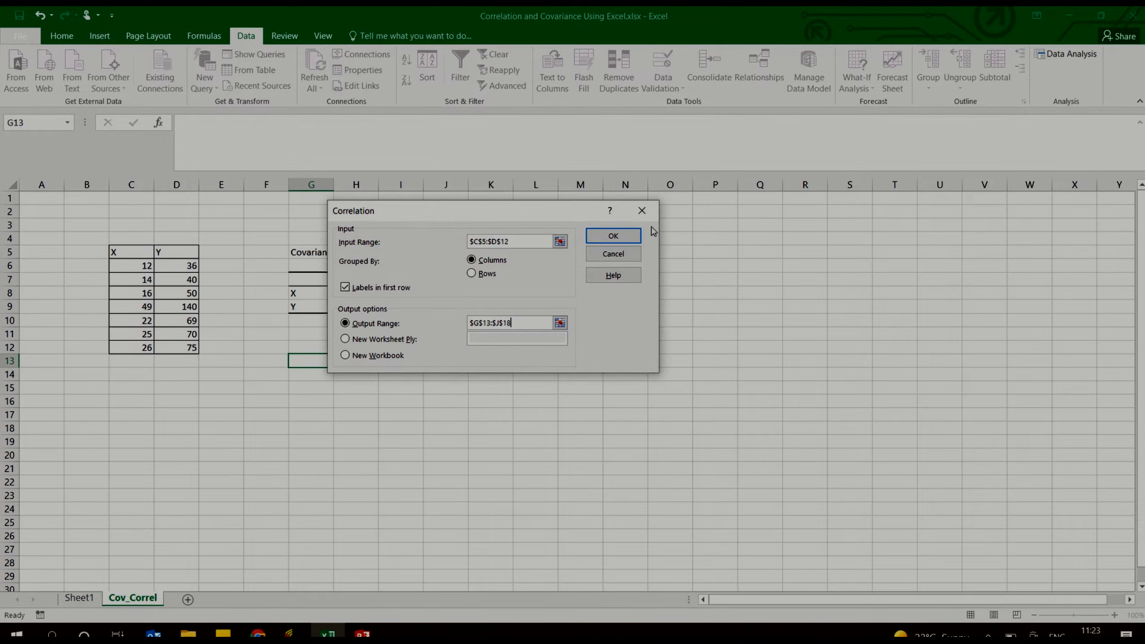
click(613, 235)
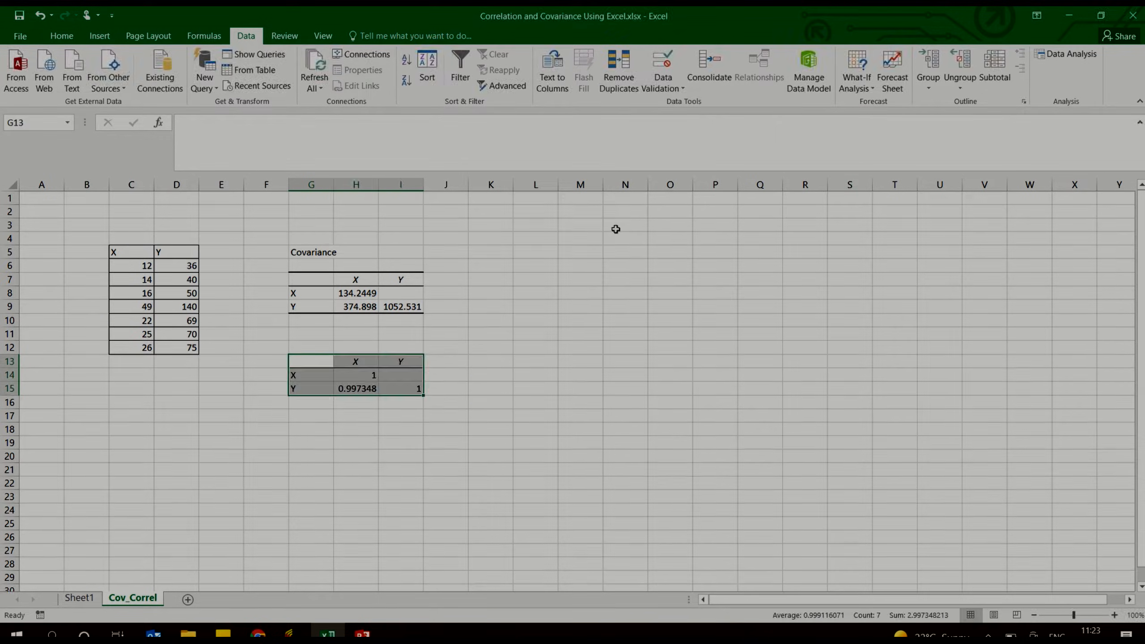
click(456, 432)
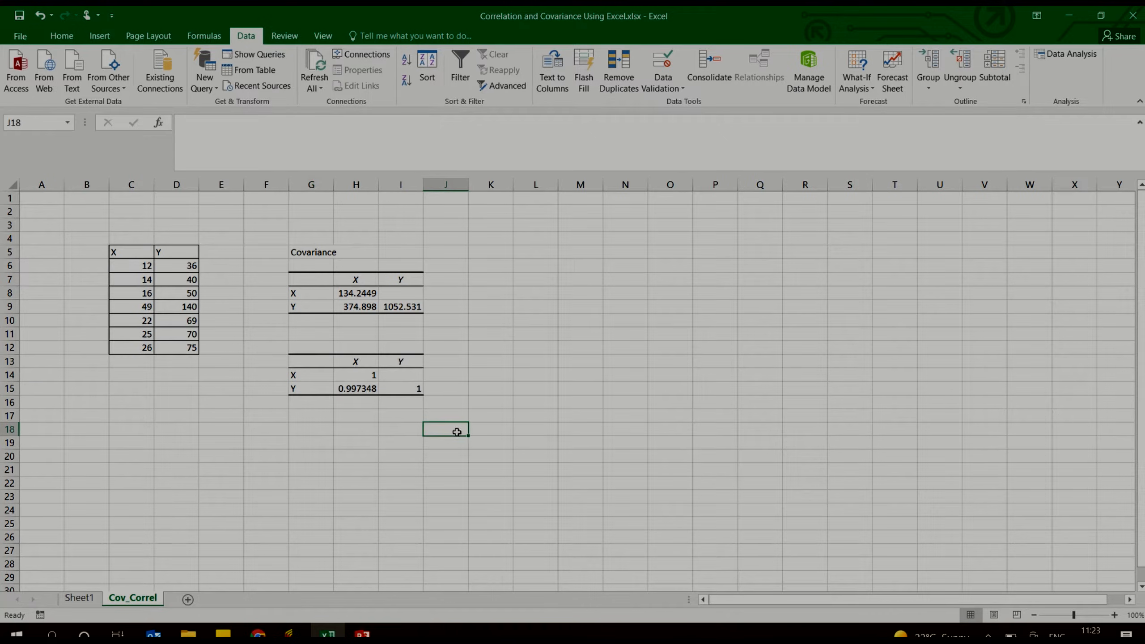
Step: Label cell G12 above the correlation table "Correlation Matrix"
click(311, 342)
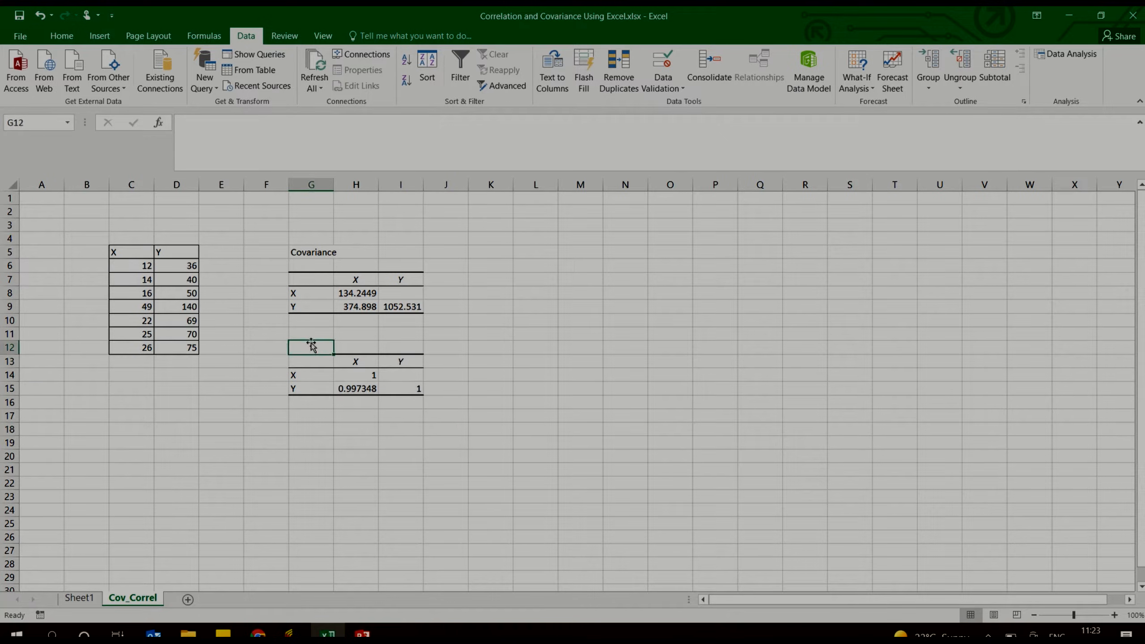
text(Correla)
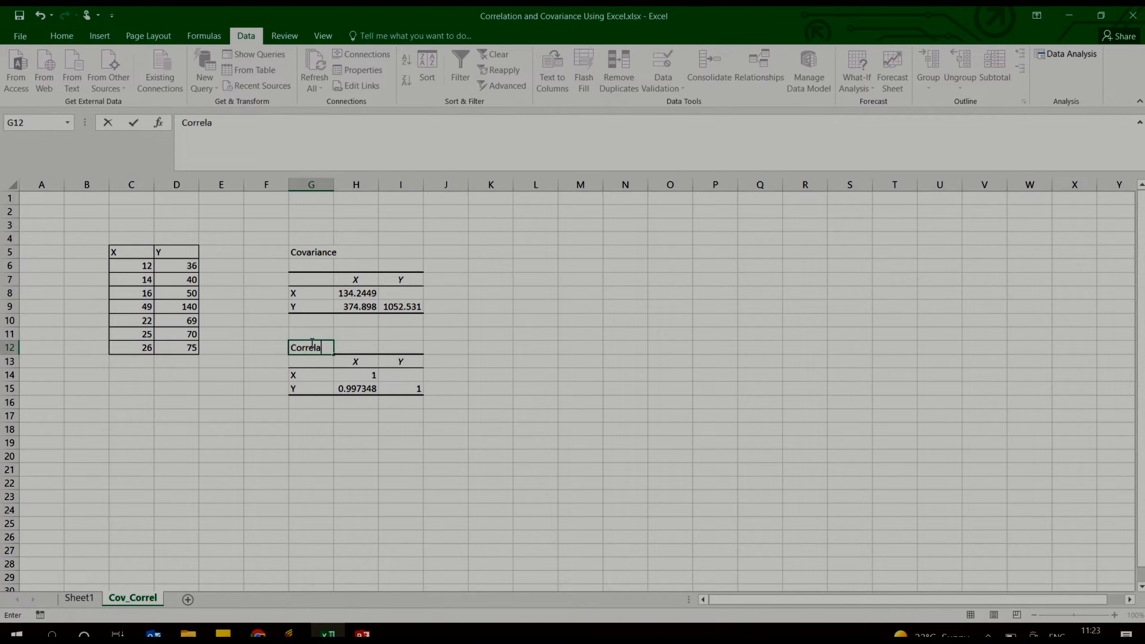
text(tion Matrix)
click(345, 456)
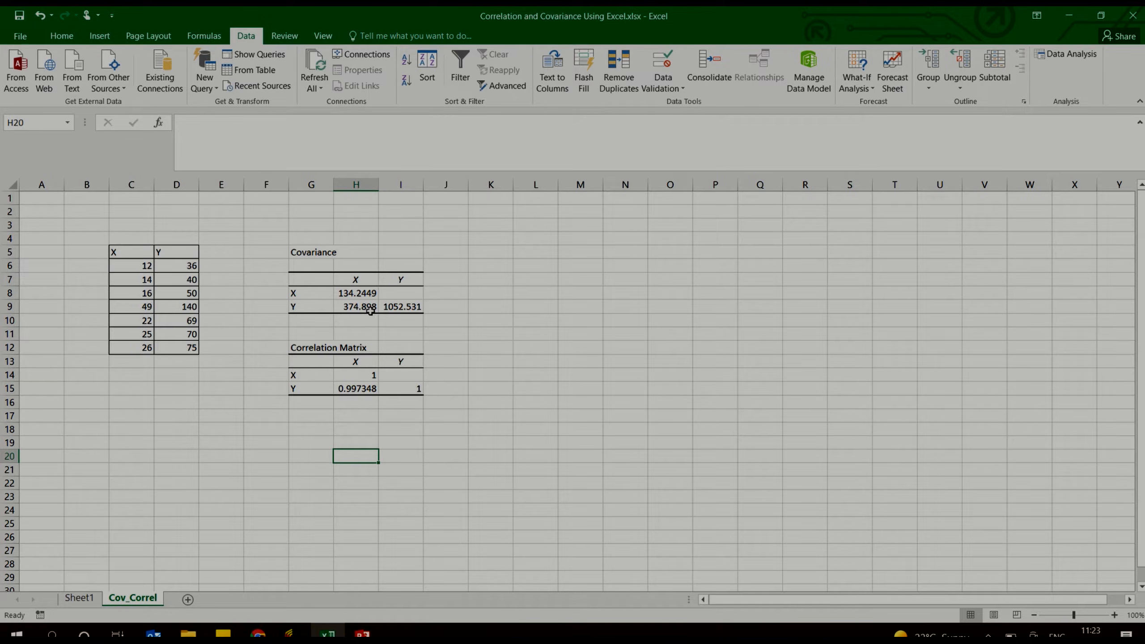
Step: Calculate the sample variance of the X values C6:C12 in cell C14 with VAR.S
click(130, 370)
text(=var)
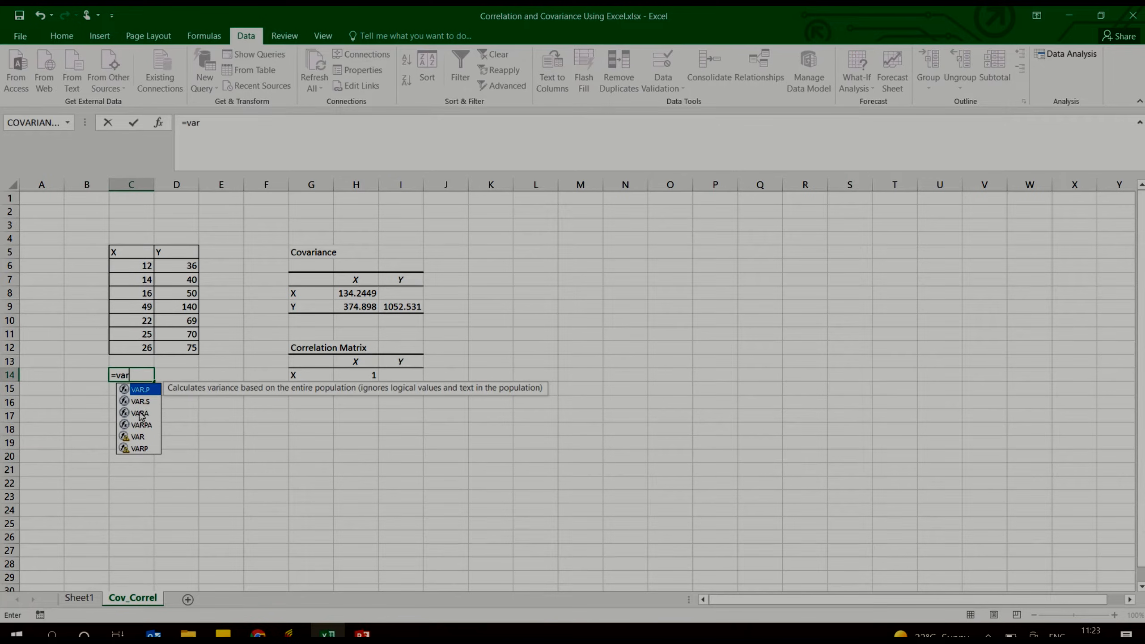
click(141, 406)
double_click(141, 406)
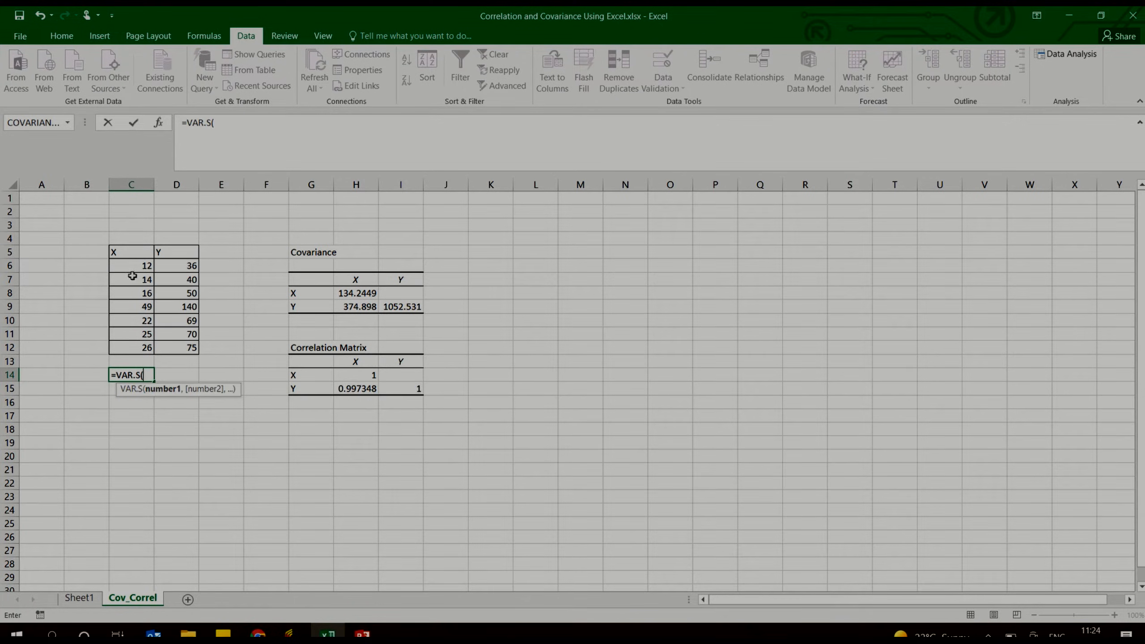
drag(134, 265, 136, 333)
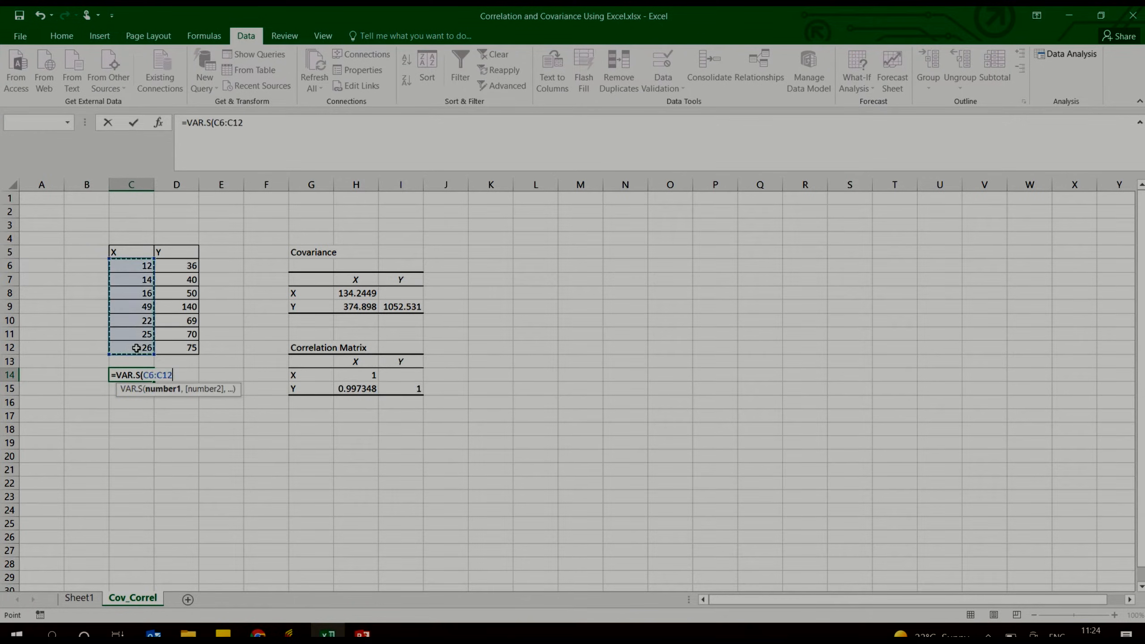
key(Return)
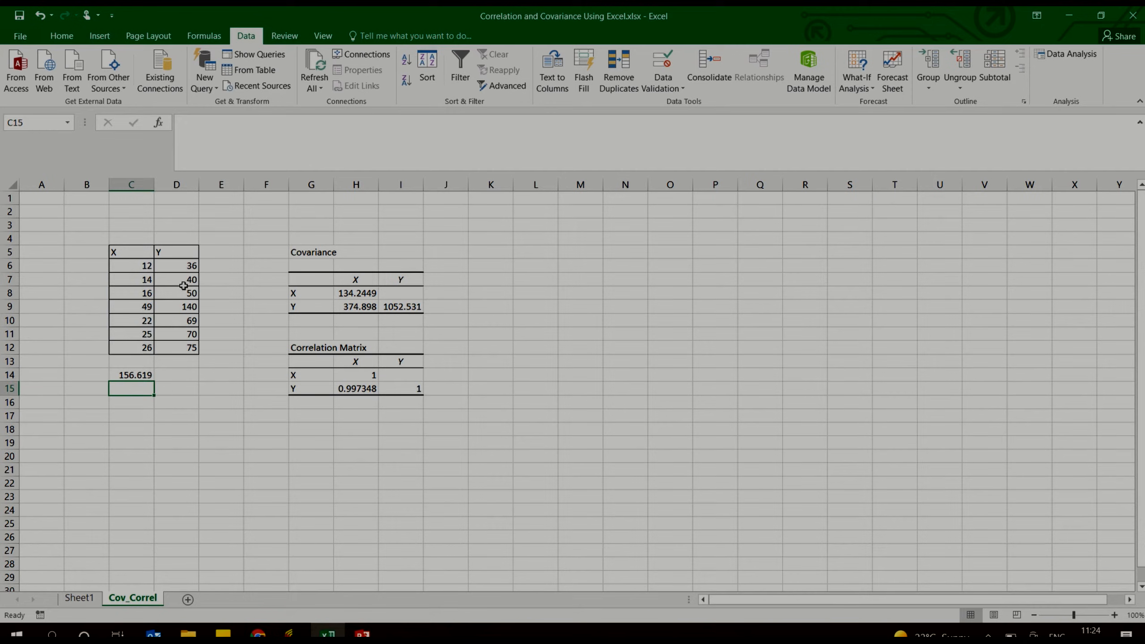
Step: Calculate the population variance of the Y values D6:D12 in cell D14 with VAR.P
click(176, 374)
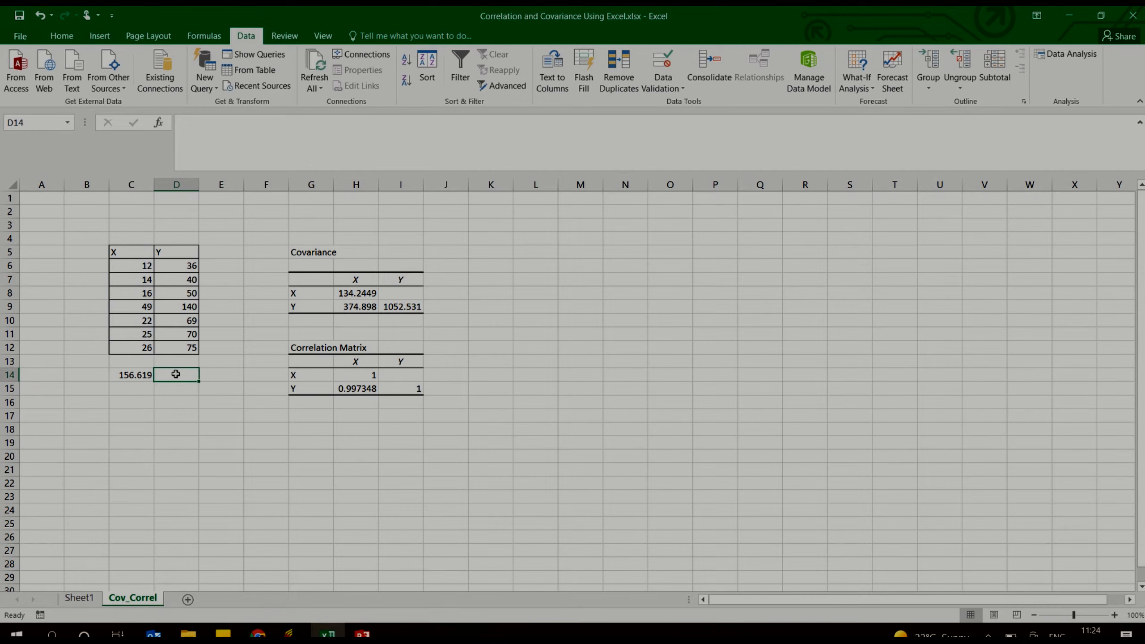
text(=co)
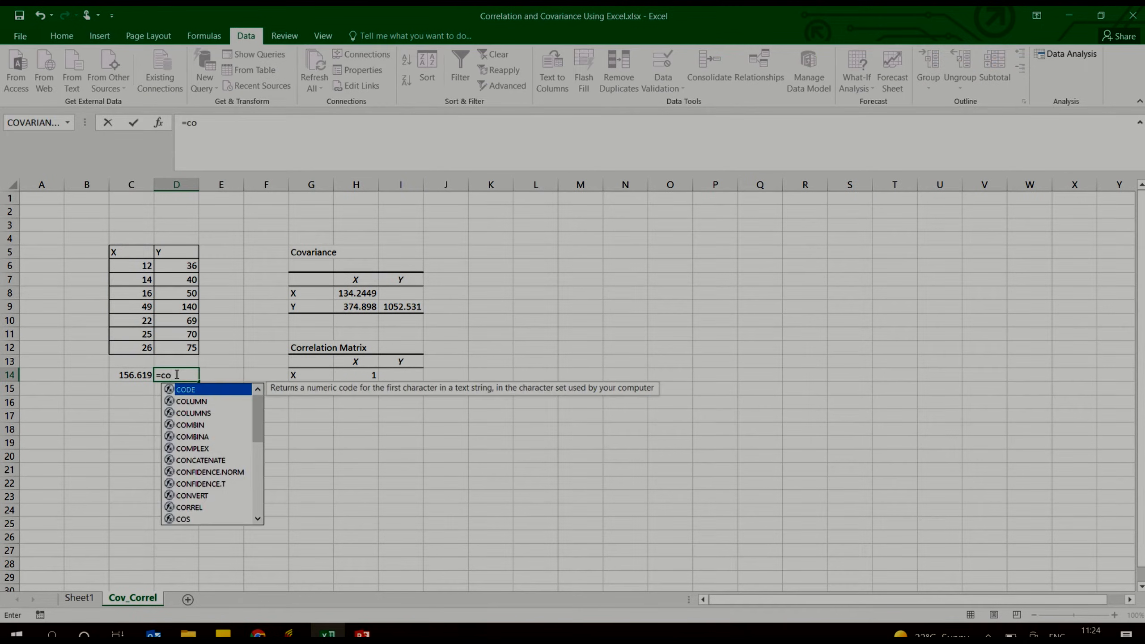
text(va)
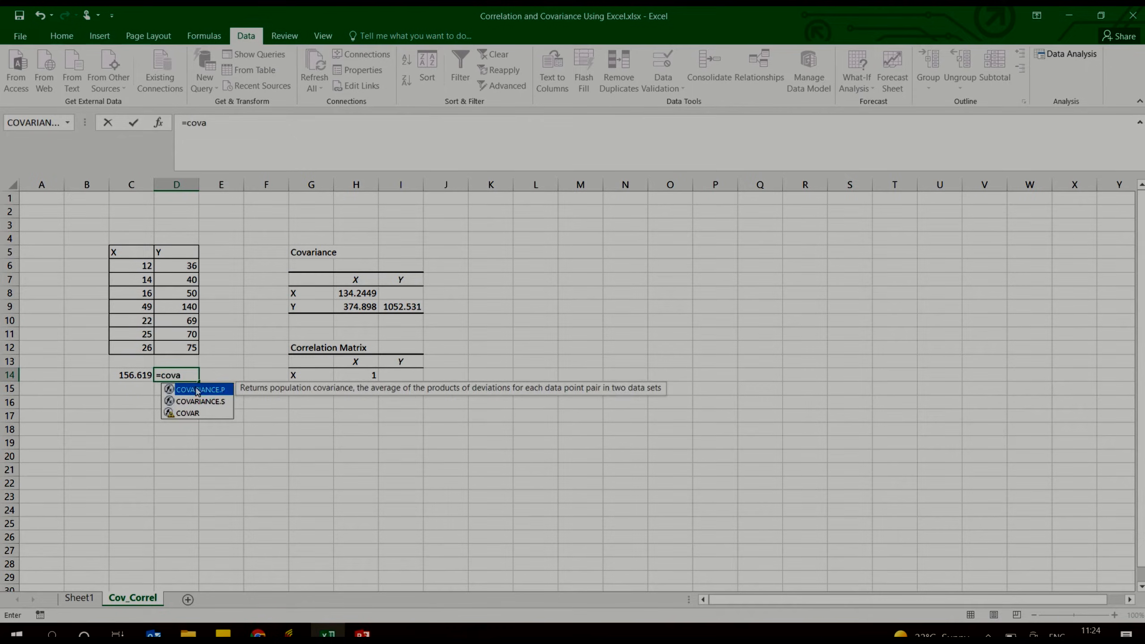
key(BackSpace)
key(BackSpace)
key(BackSpace)
key(BackSpace)
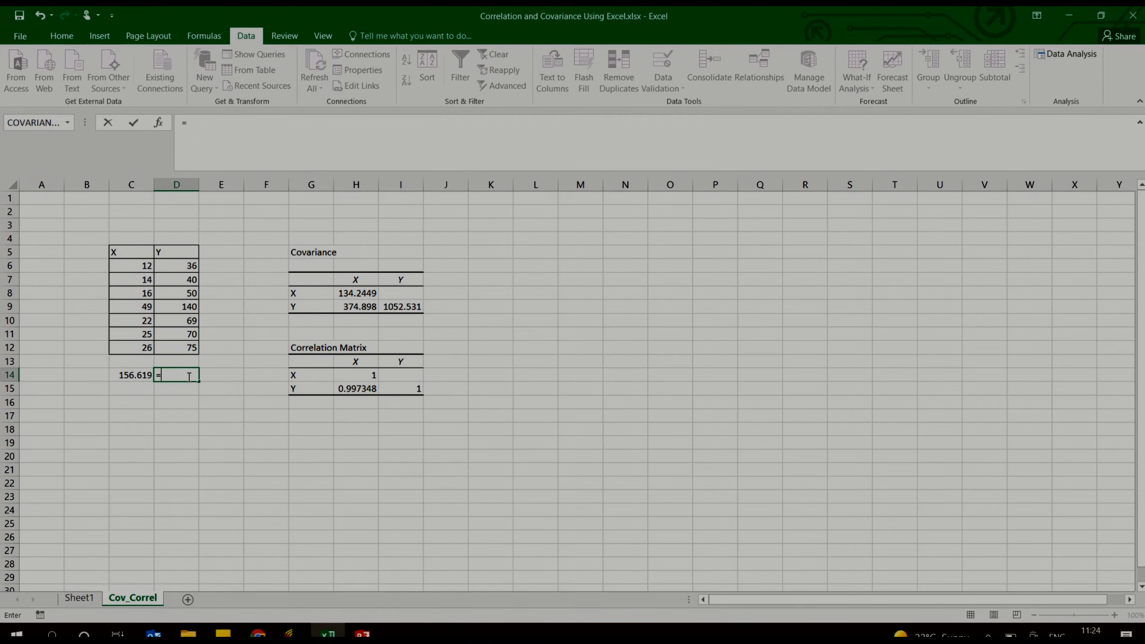
text(var)
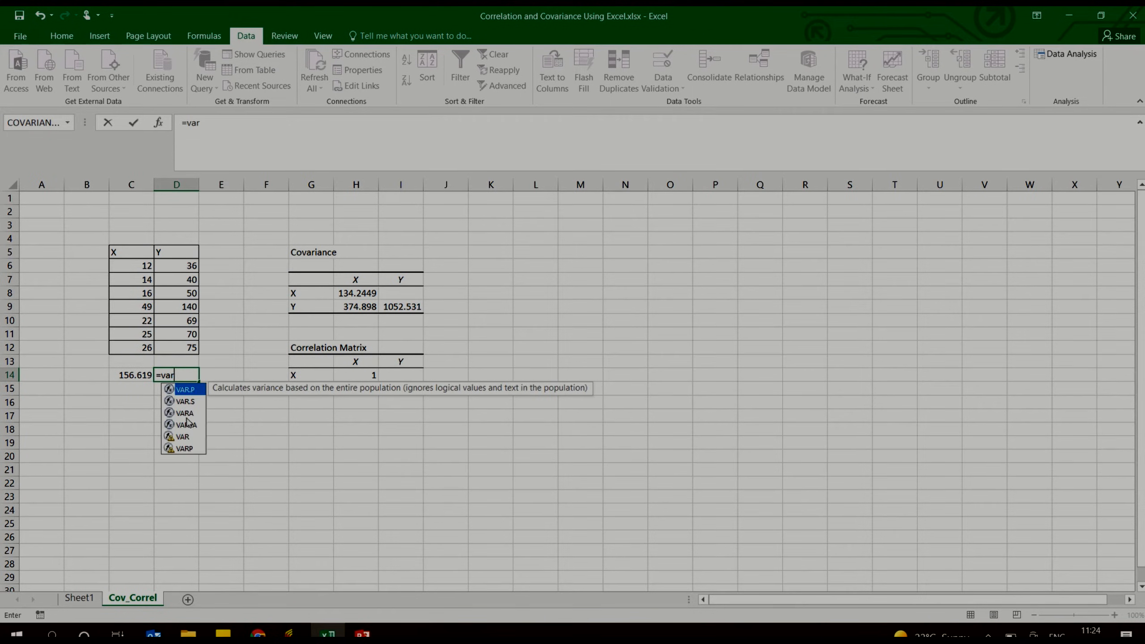
double_click(189, 390)
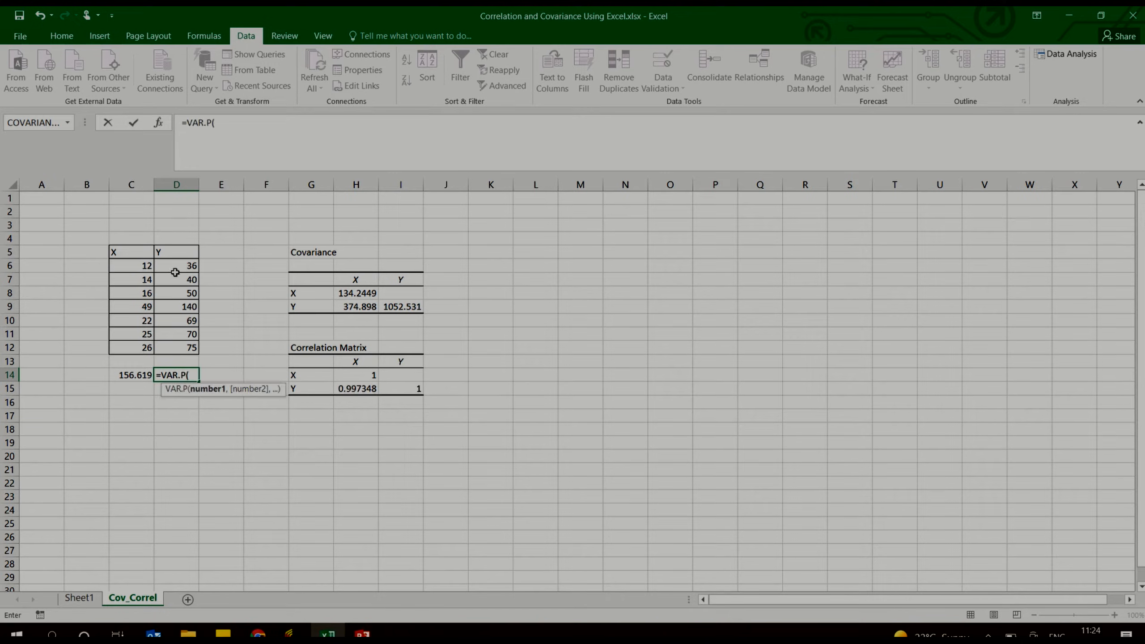
drag(175, 270, 179, 347)
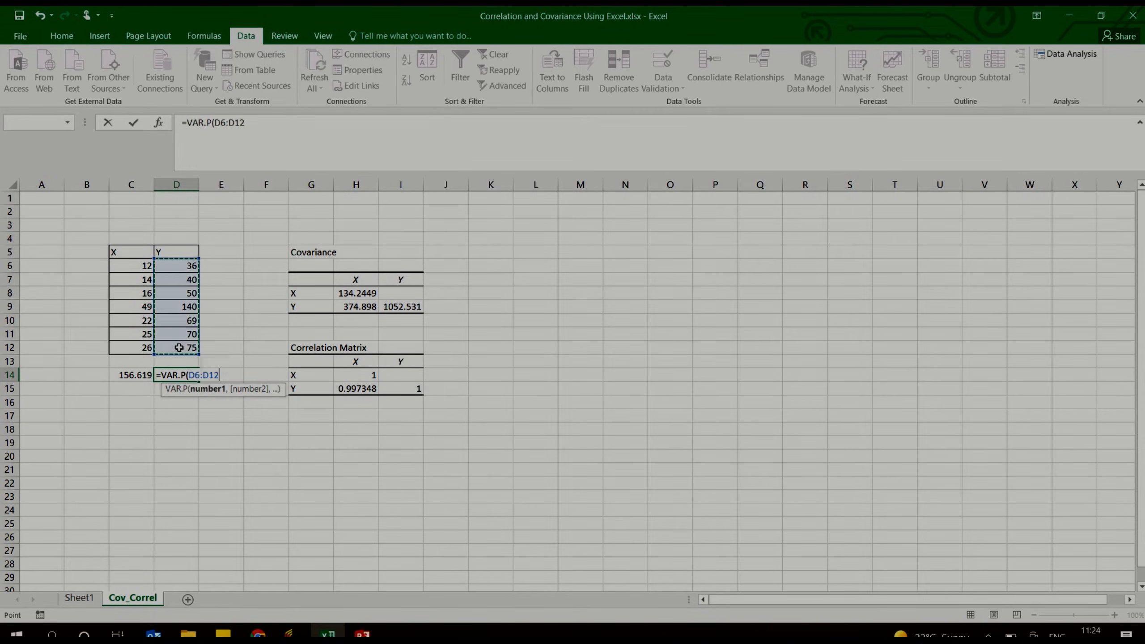
key(Return)
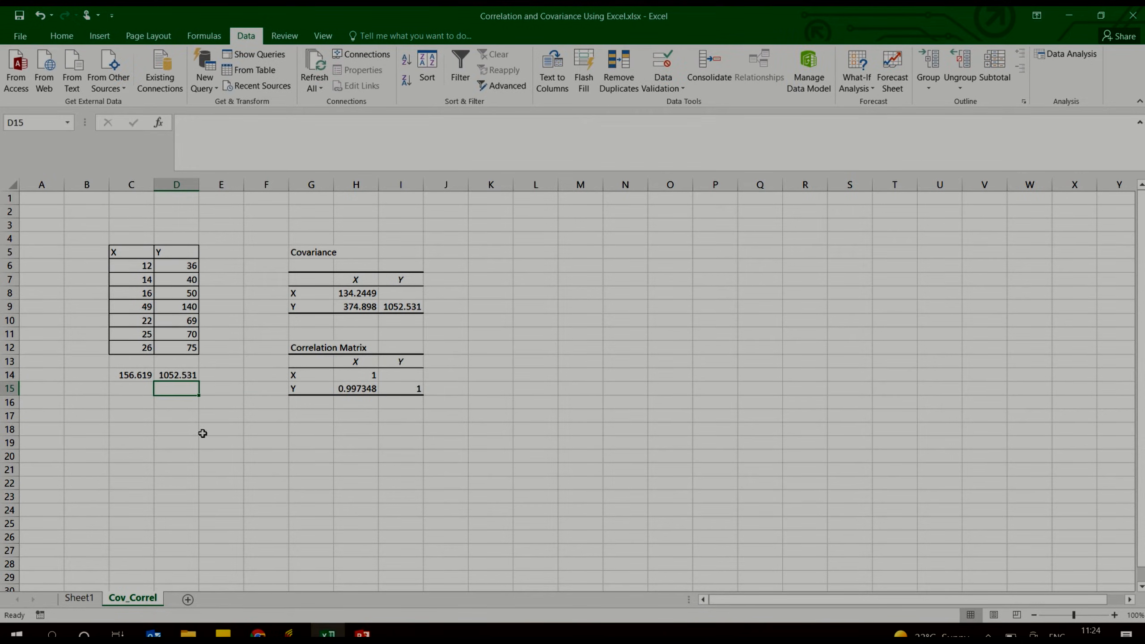
click(203, 434)
Step: Replace the formula in C14 with the population variance VAR.P of the X values C6:C12, and check the formula in D14
click(140, 377)
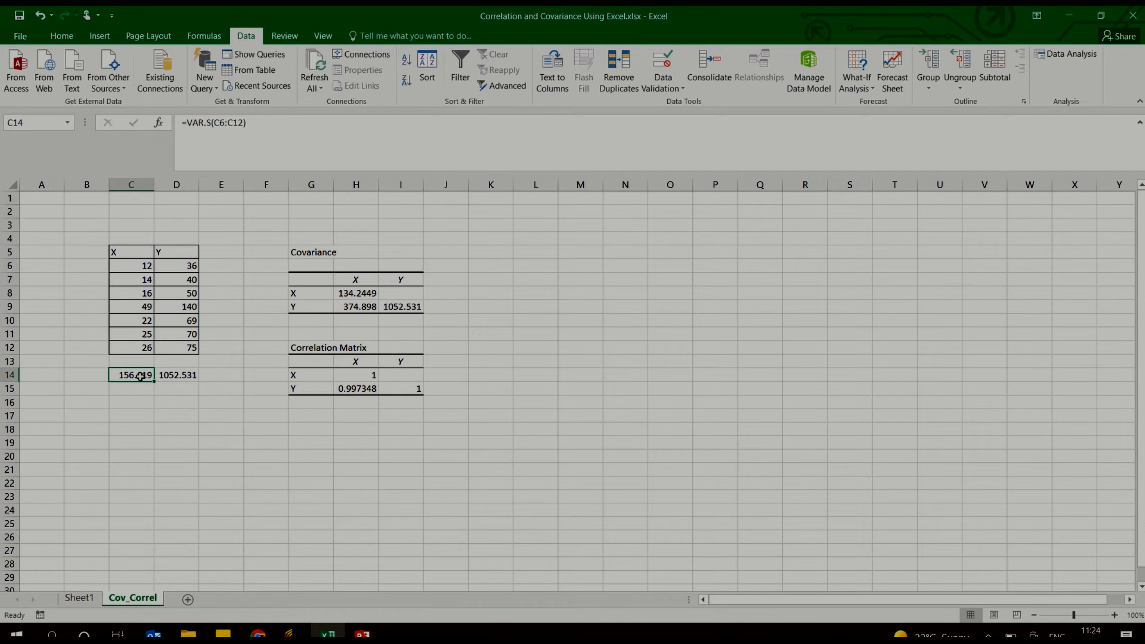
key(Delete)
text(=)
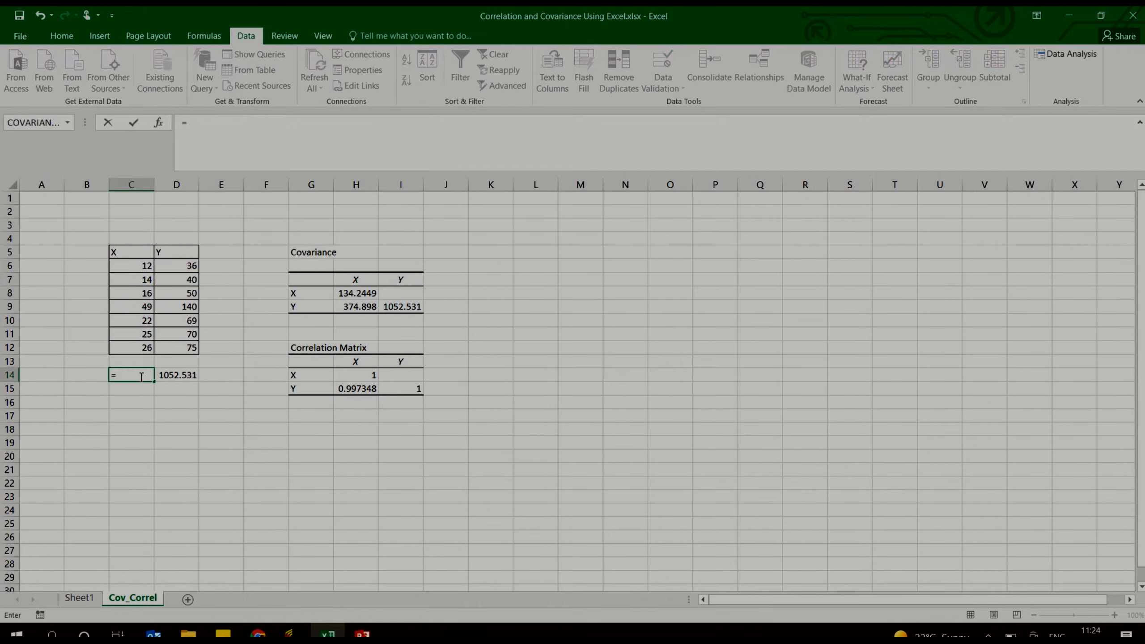
text(va)
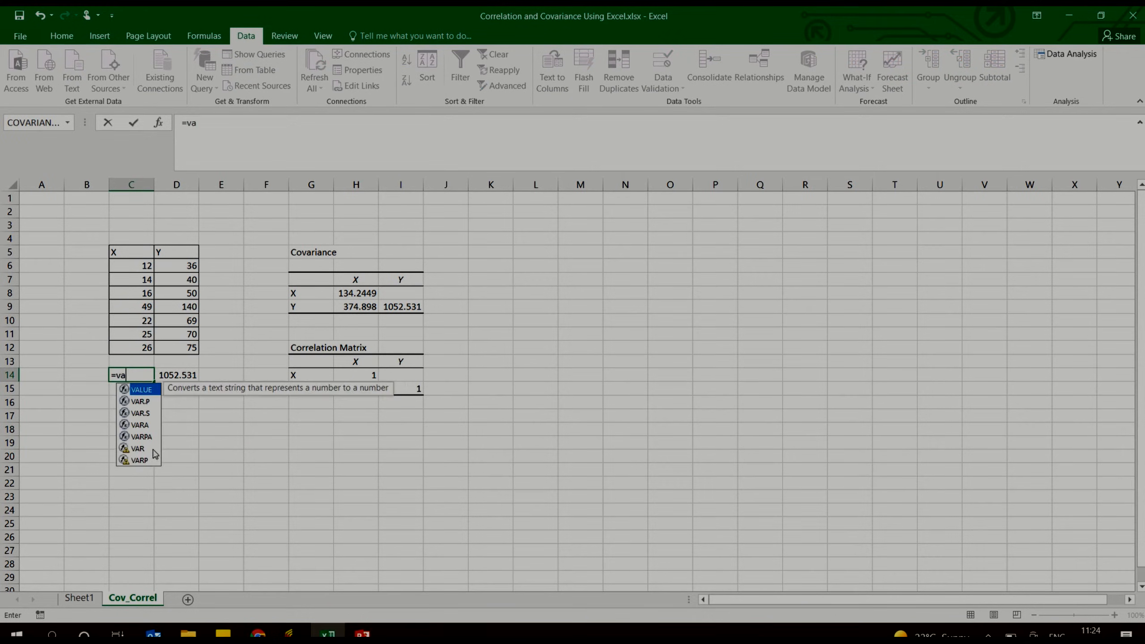
double_click(144, 401)
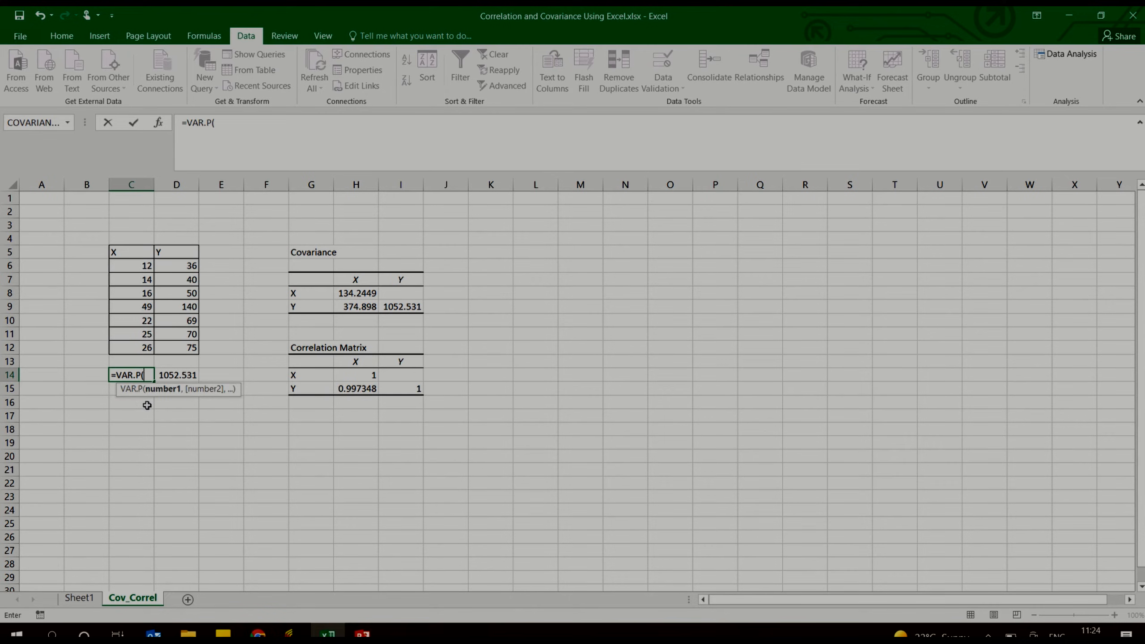
drag(134, 268, 128, 344)
key(Return)
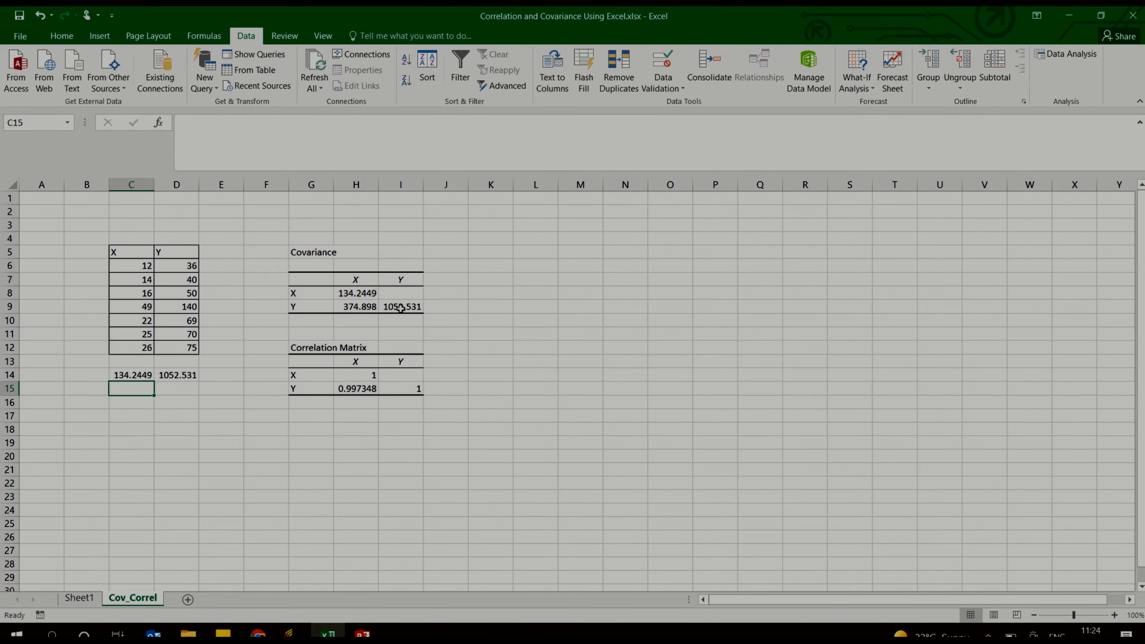
click(184, 379)
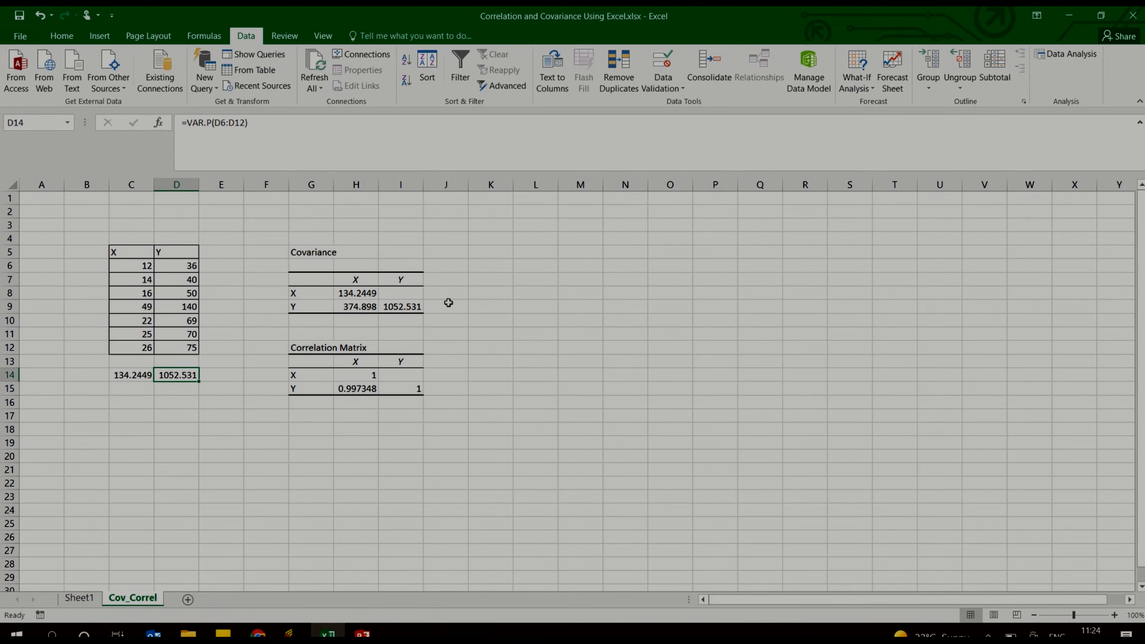